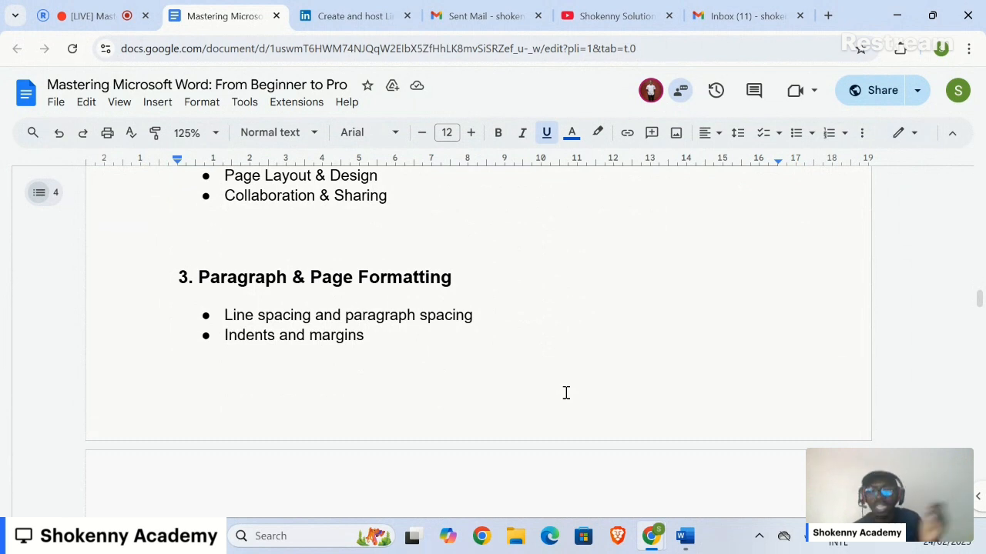
- Review the Basic Text Formatting & Editing section and its practice instructions in the course outline
scroll(566, 394, down, 1)
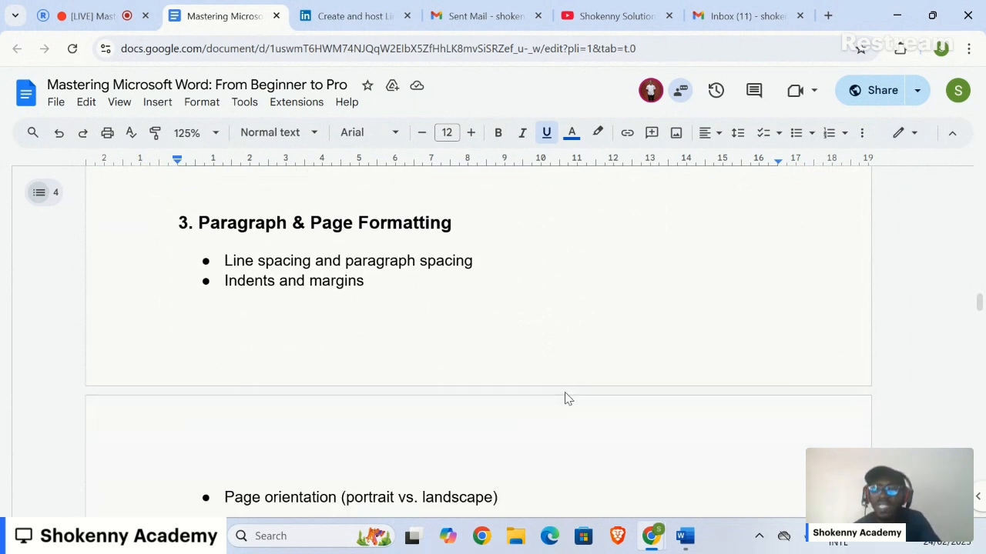
scroll(566, 396, up, 6)
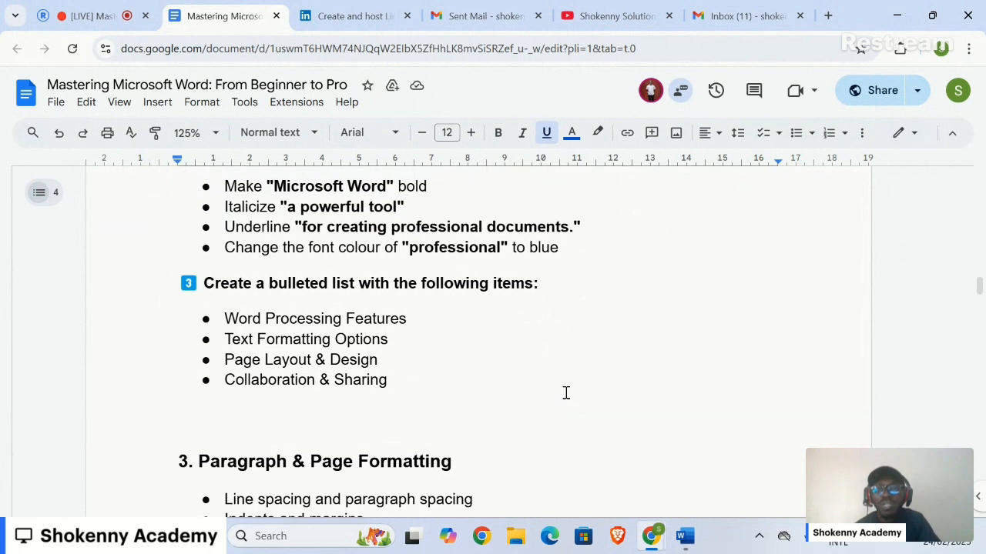
scroll(566, 393, up, 5)
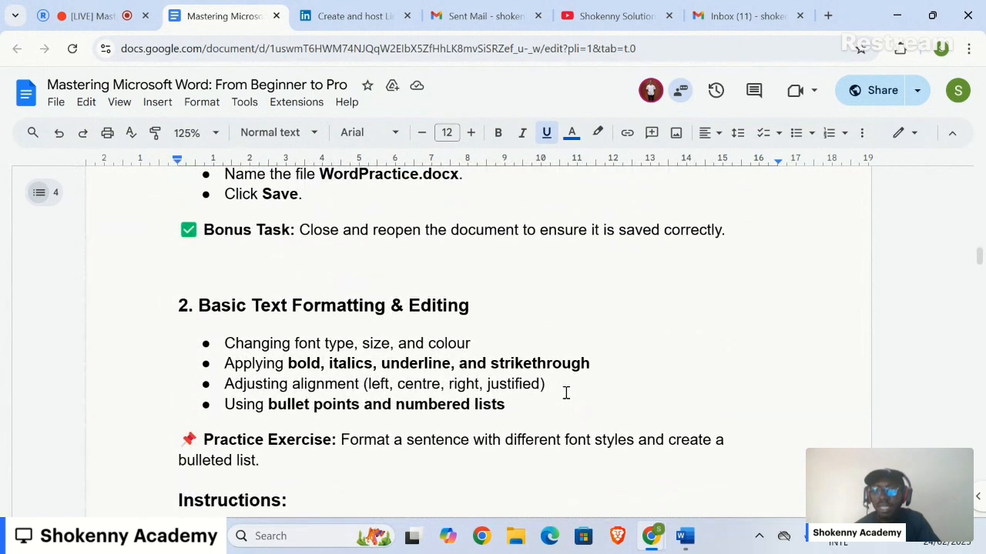
scroll(566, 393, down, 13)
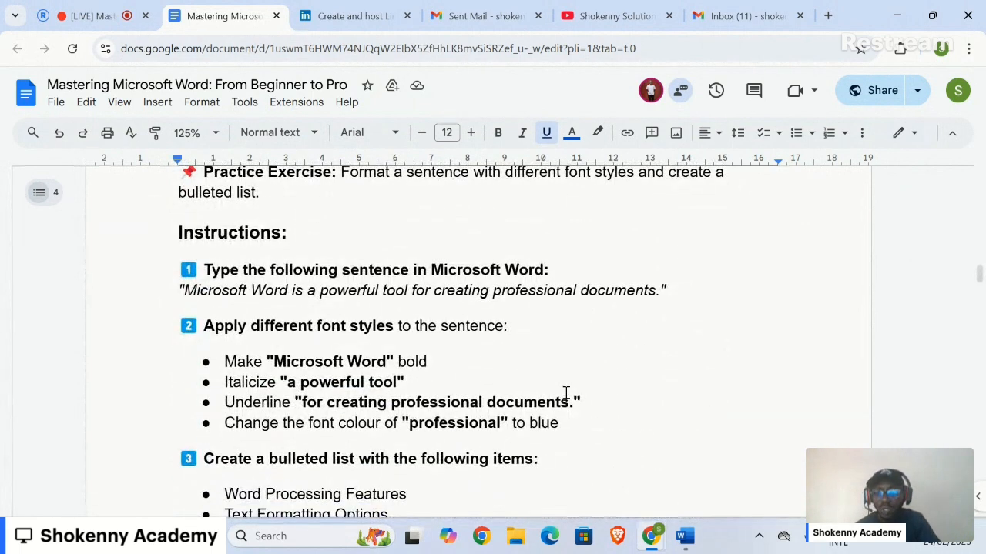
scroll(565, 393, up, 1)
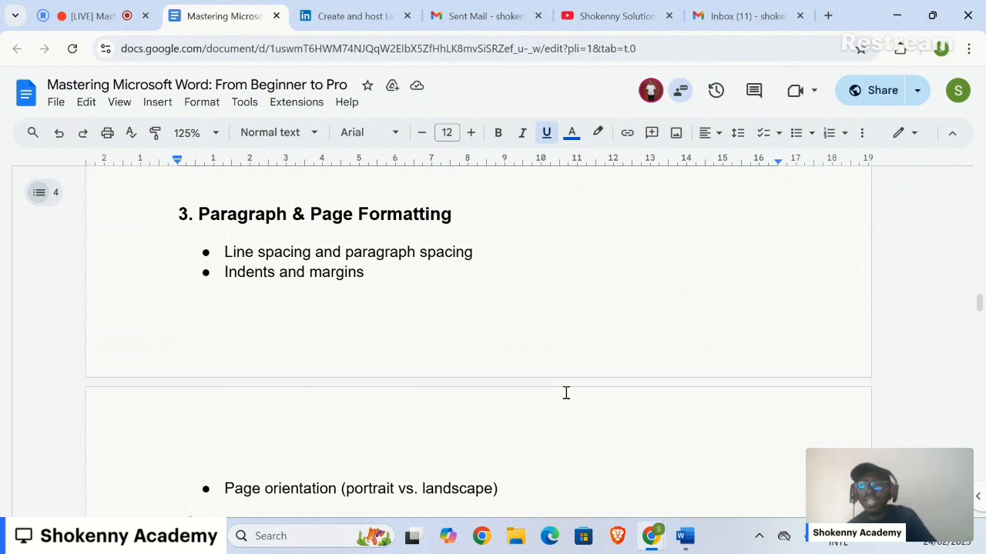
scroll(566, 392, up, 3)
scroll(566, 392, down, 2)
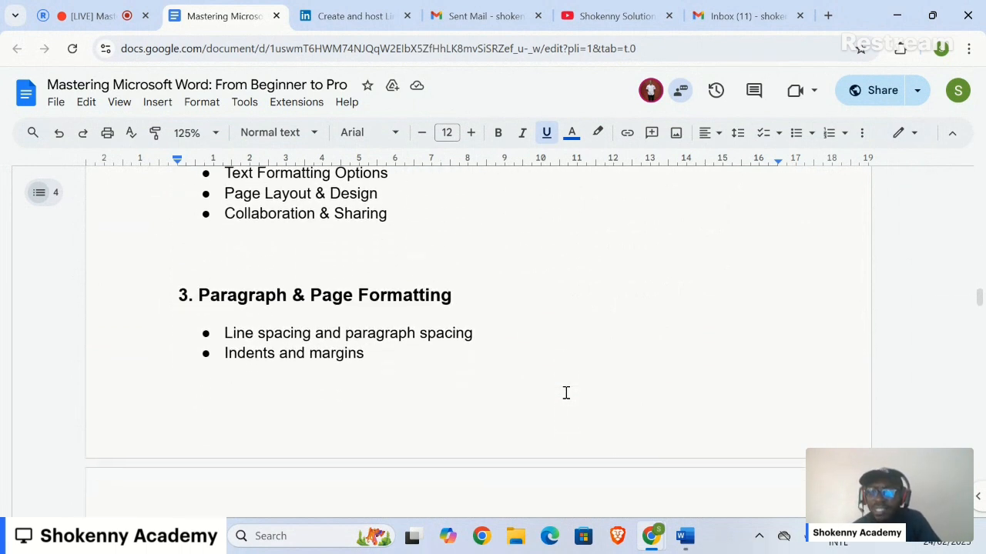
- Read the Paragraph & Page Formatting topics and the practice exercise on line spacing and landscape orientation
scroll(565, 393, down, 1)
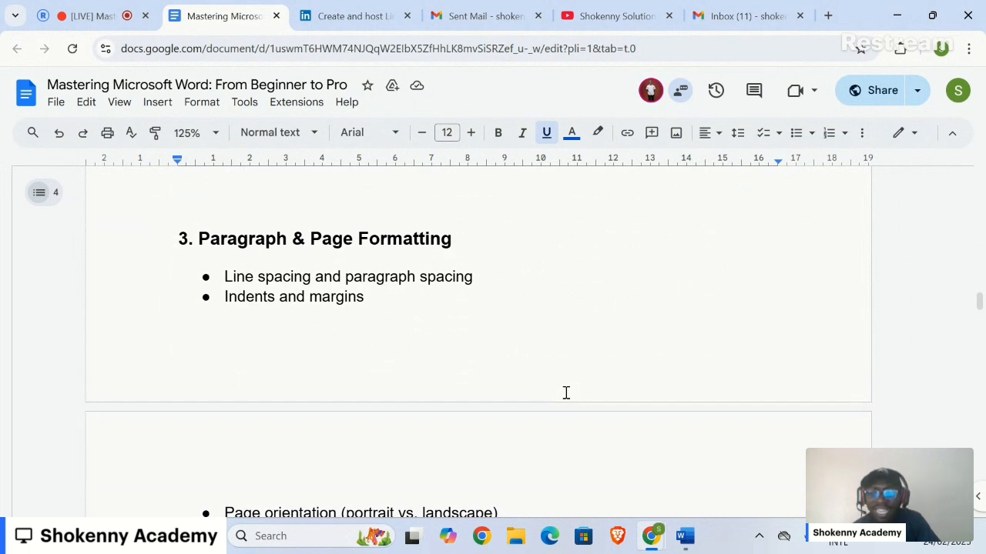
scroll(566, 393, down, 2)
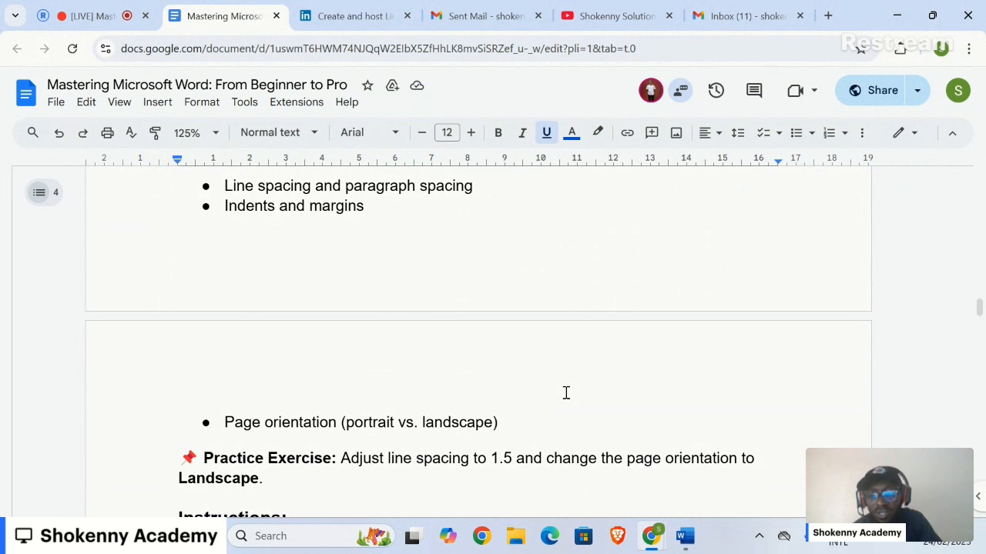
scroll(566, 393, down, 1)
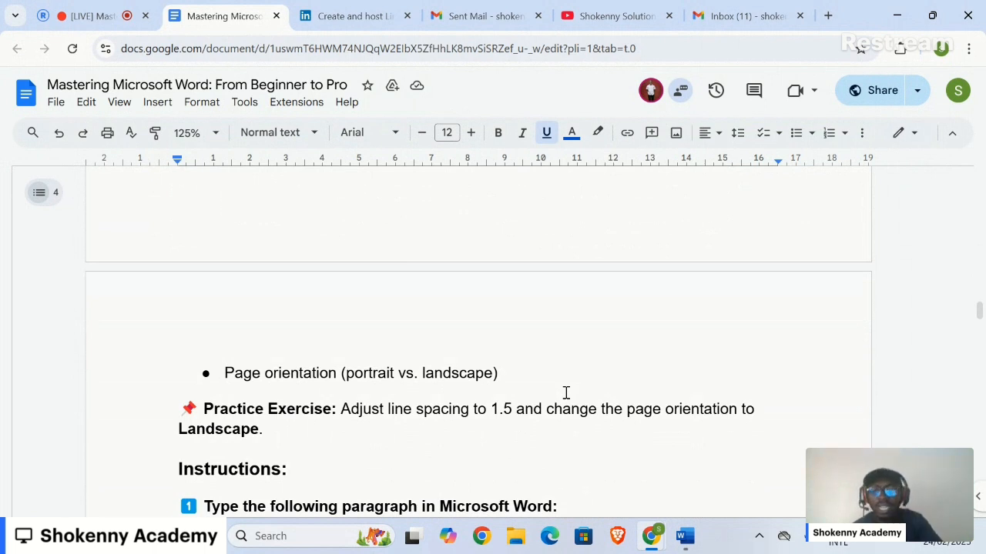
scroll(566, 393, down, 1)
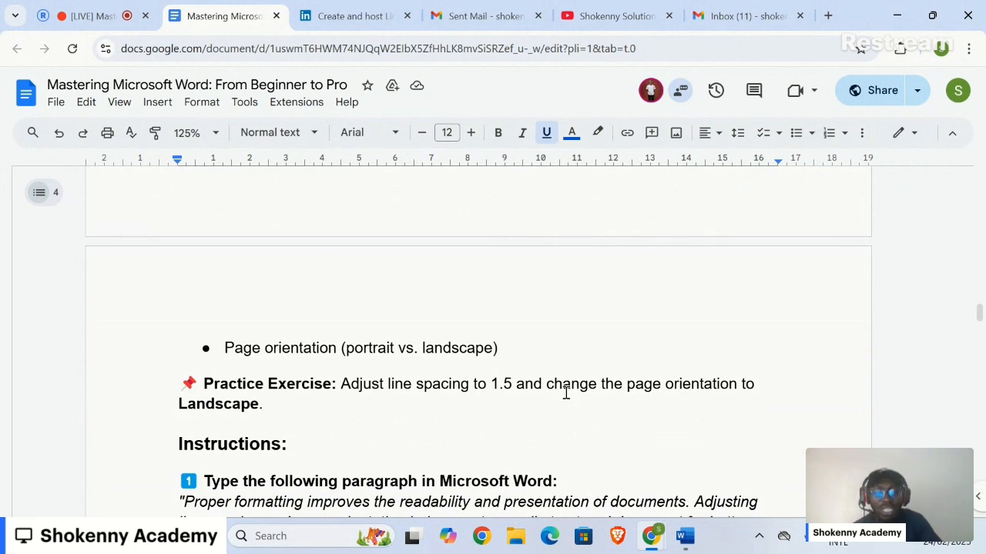
scroll(566, 393, down, 1)
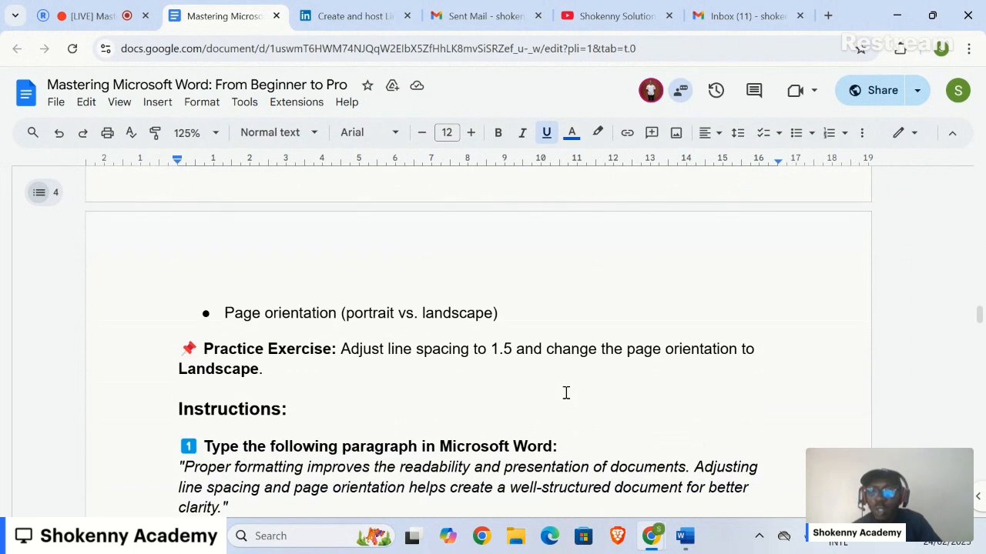
scroll(471, 385, down, 1)
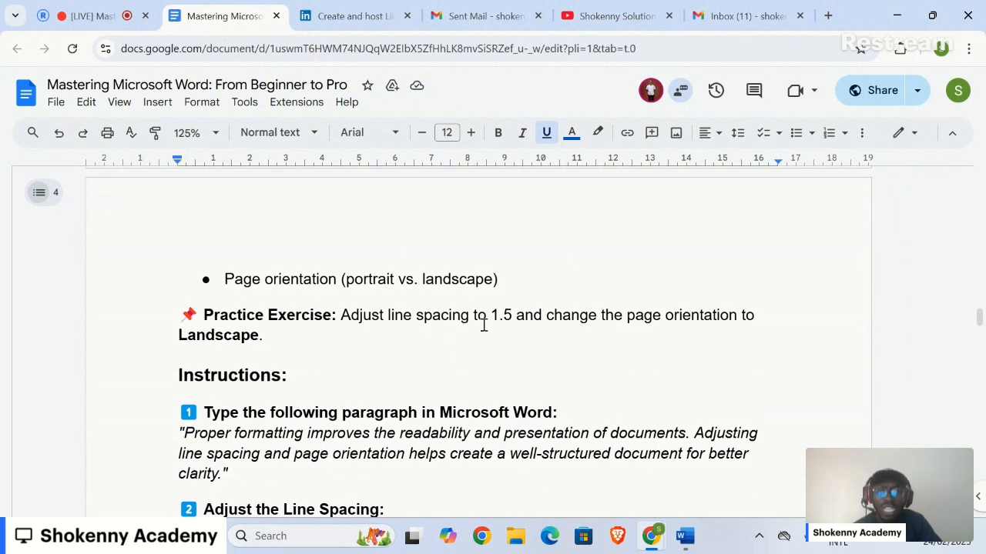
scroll(483, 325, down, 3)
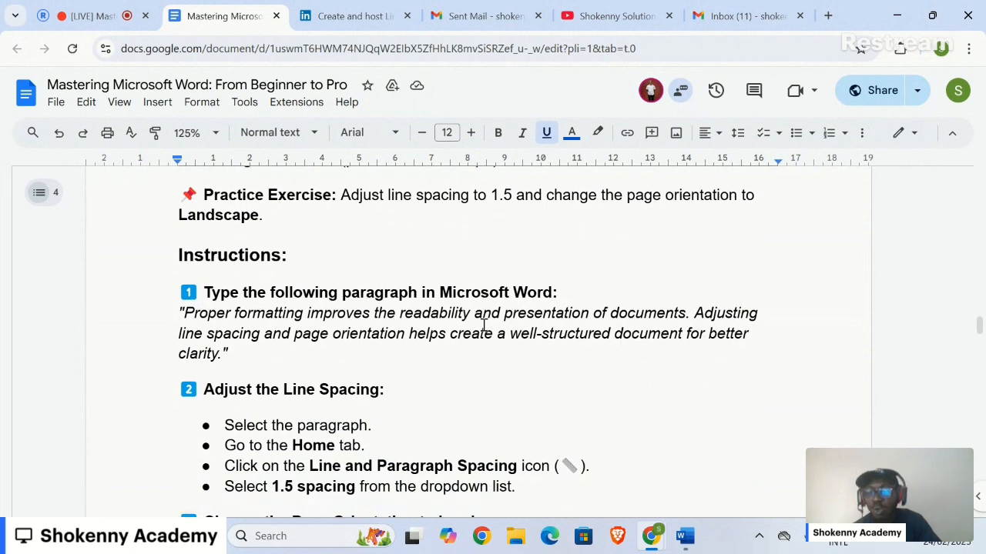
scroll(484, 325, up, 2)
scroll(483, 325, down, 3)
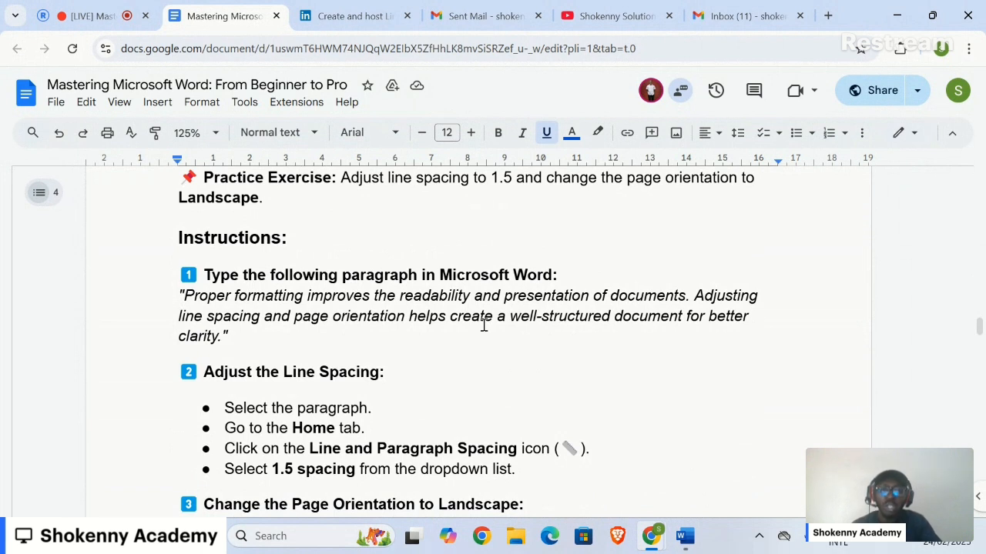
- Switch to the WordPractice document in Word and start a new unbulleted paragraph after "Collaboration & Sharing"
click(679, 543)
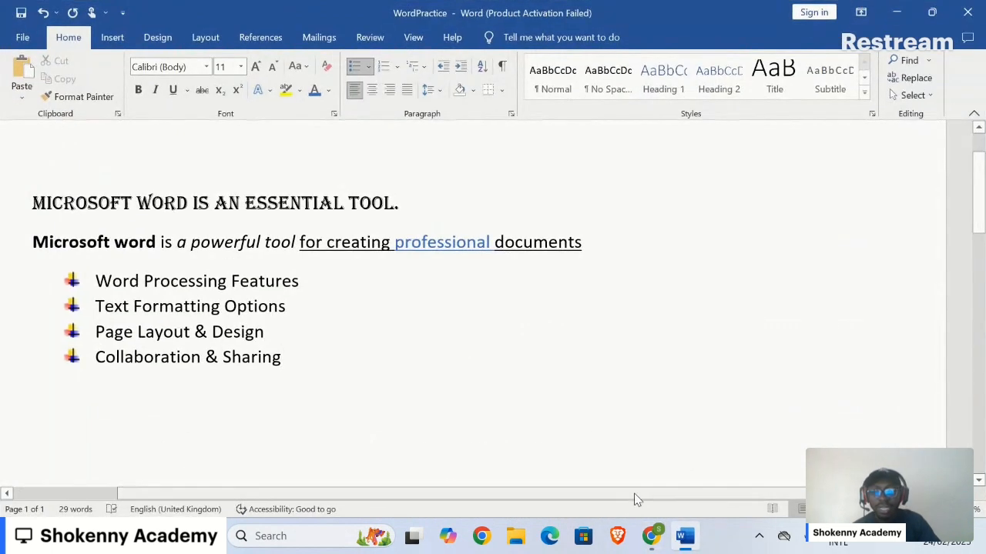
key(Return)
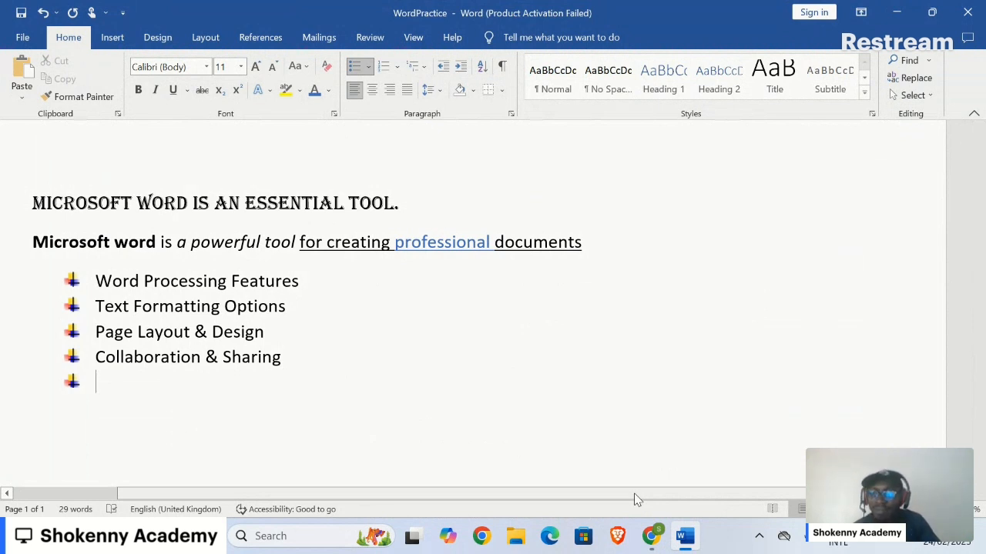
key(Return)
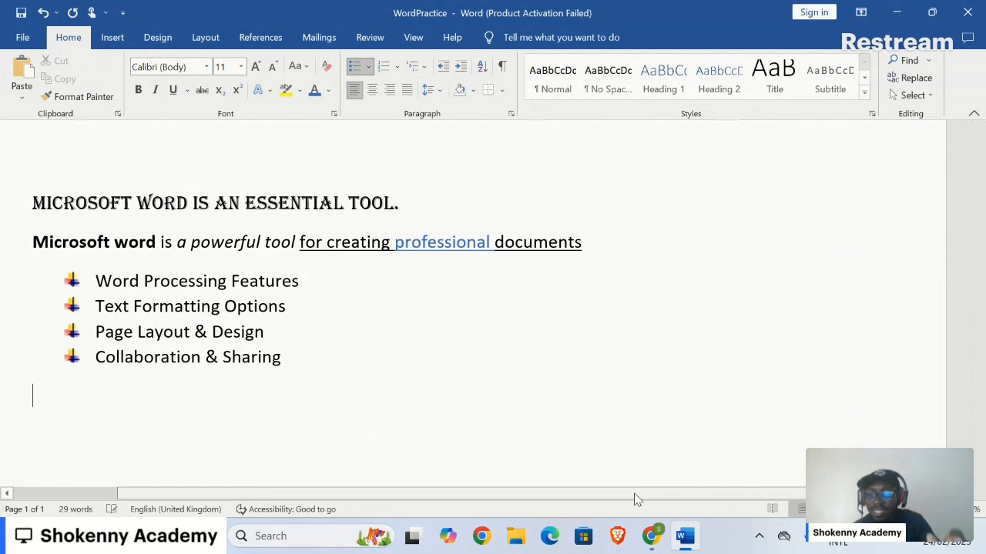
key(BackSpace)
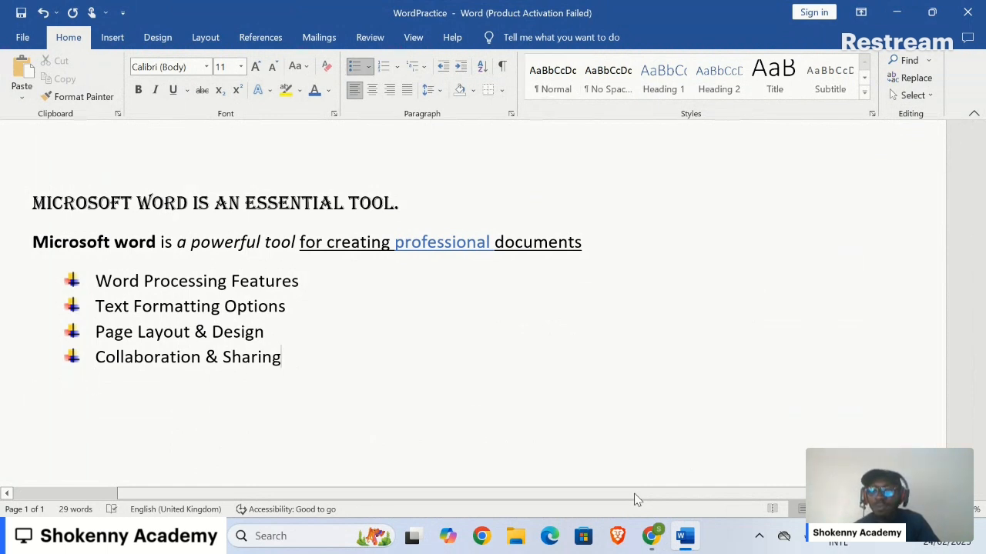
key(Return)
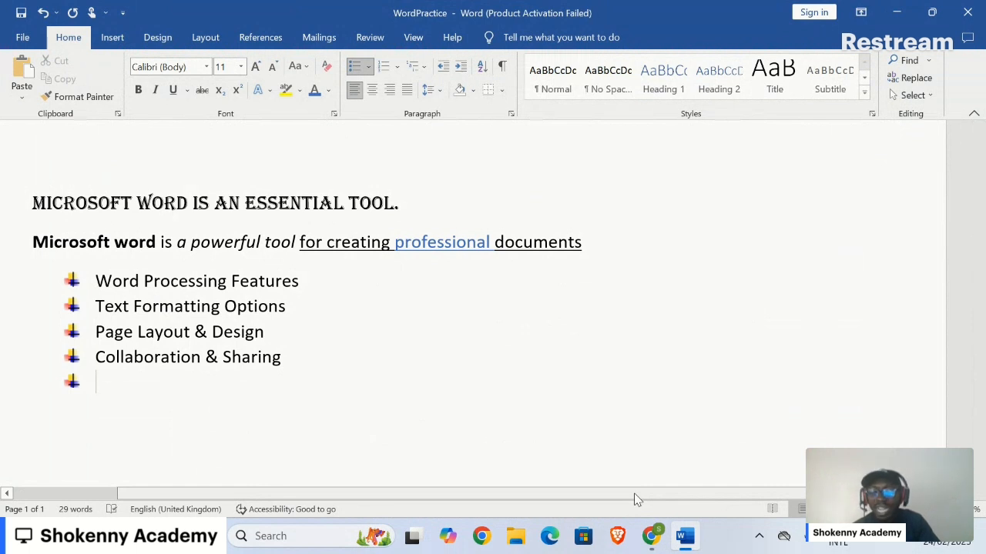
key(Return)
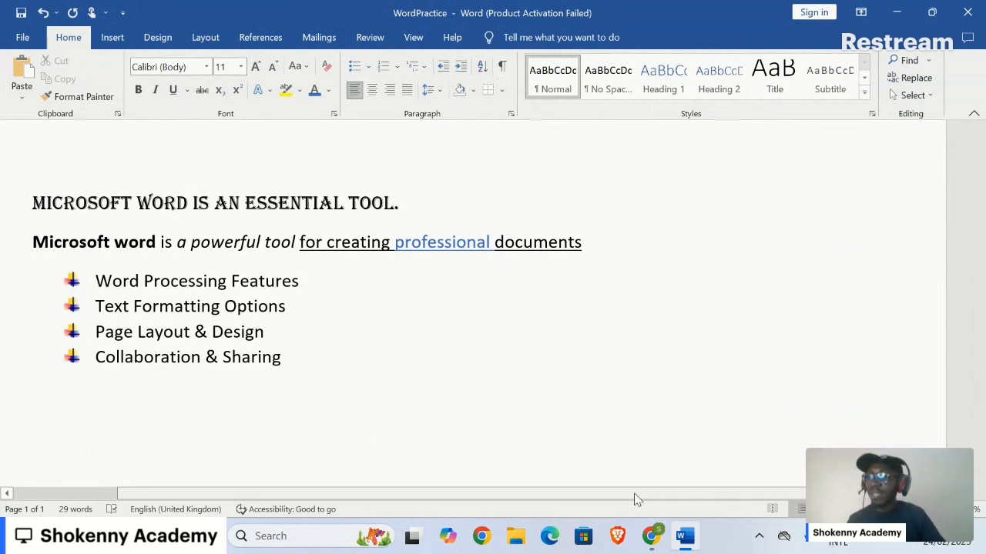
- Write below the list: "Proper formatting improves the readability and presentation of documents. Adjusting line spacing and page orientation helps create a well structured document for better clarity."
text(Proper formatting improves the readability and presentation of documents. Adjusting line spacing and page orientation he)
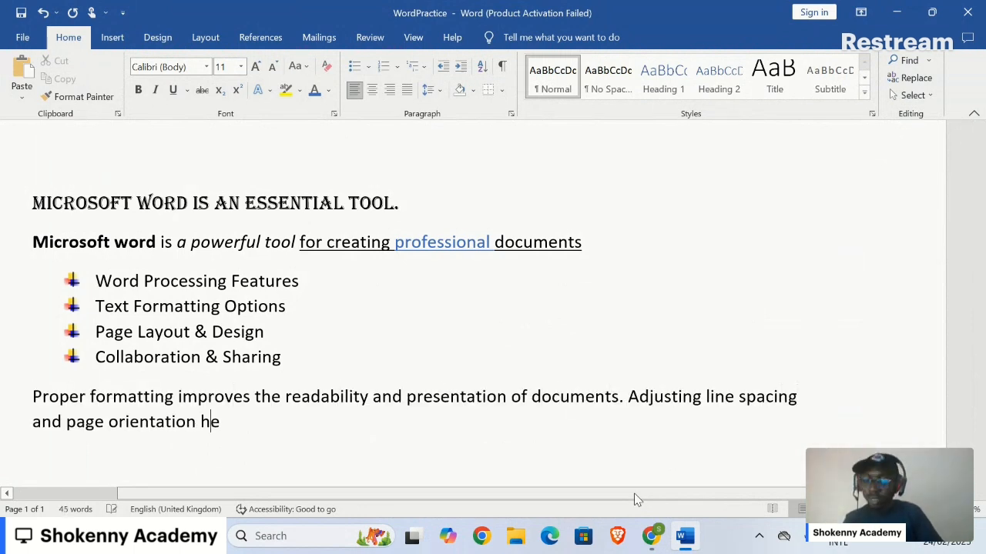
text(lps create a well structured document for better clarity.)
- Switch to the Google Docs outline and read the instructions for adjusting line spacing and page orientation
click(693, 541)
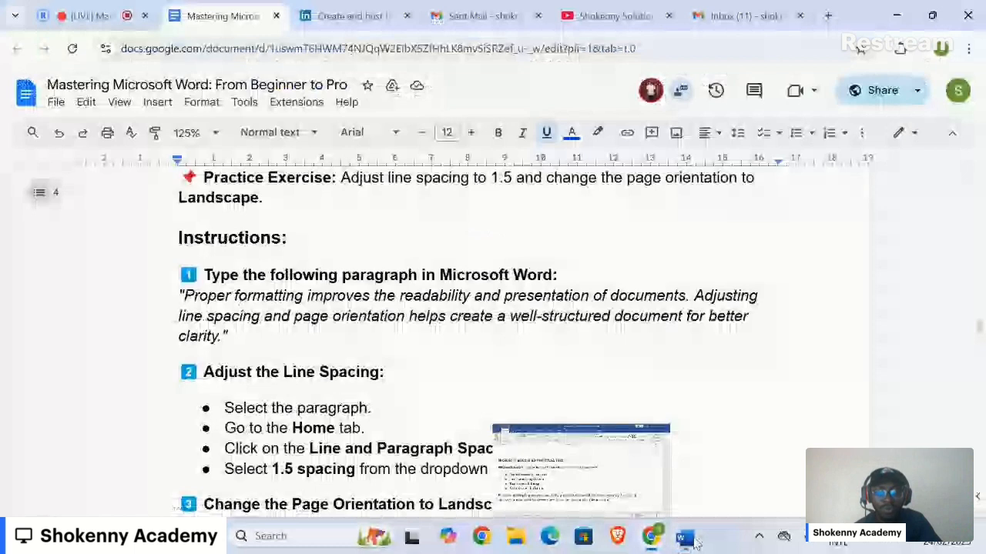
scroll(717, 458, down, 1)
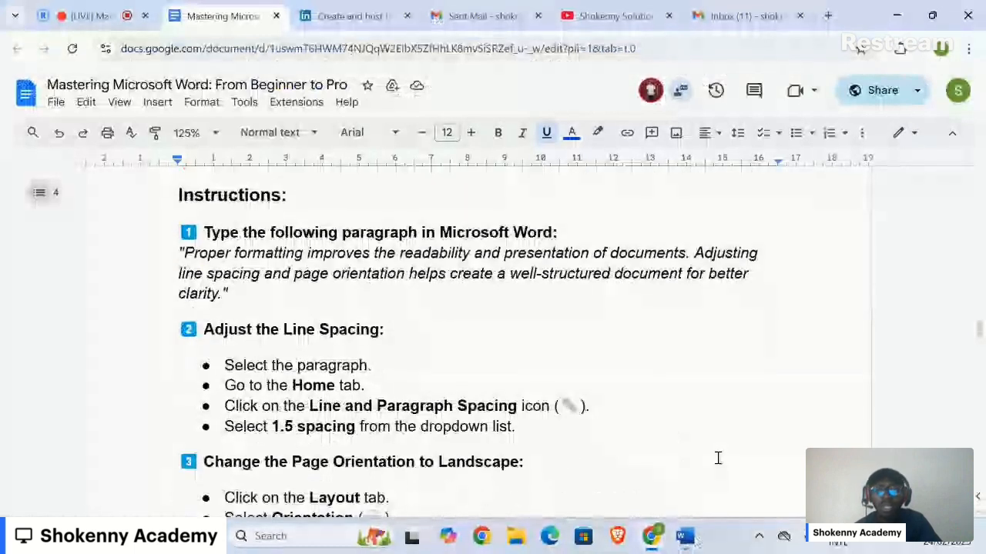
scroll(717, 458, down, 1)
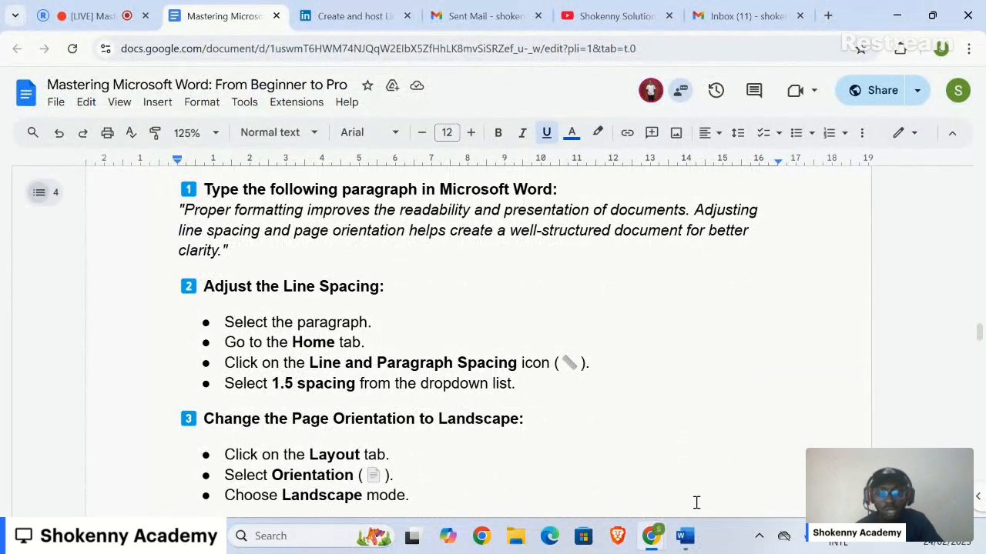
- Return to the WordPractice document in Word and select the whole "Proper formatting" paragraph
click(682, 549)
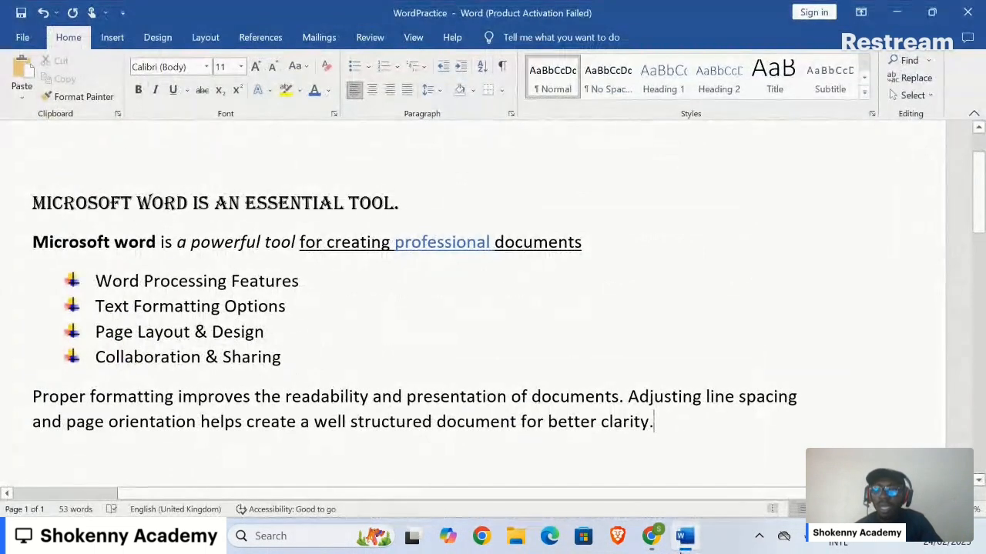
triple_click(514, 424)
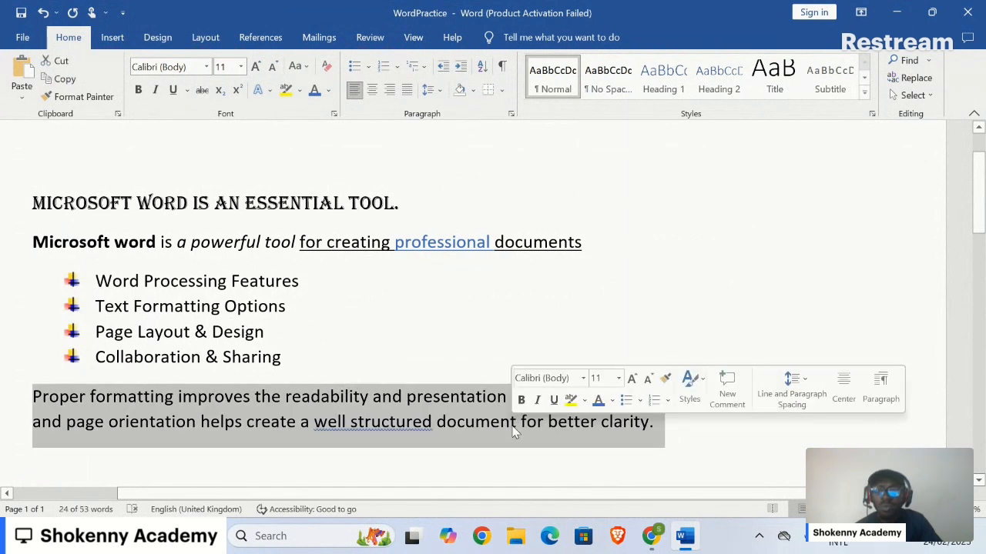
double_click(514, 423)
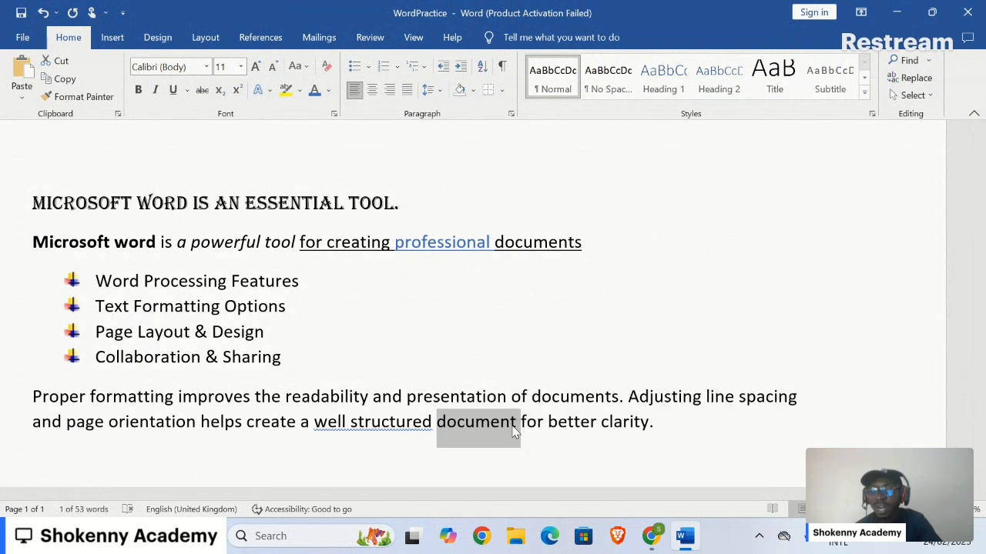
triple_click(514, 429)
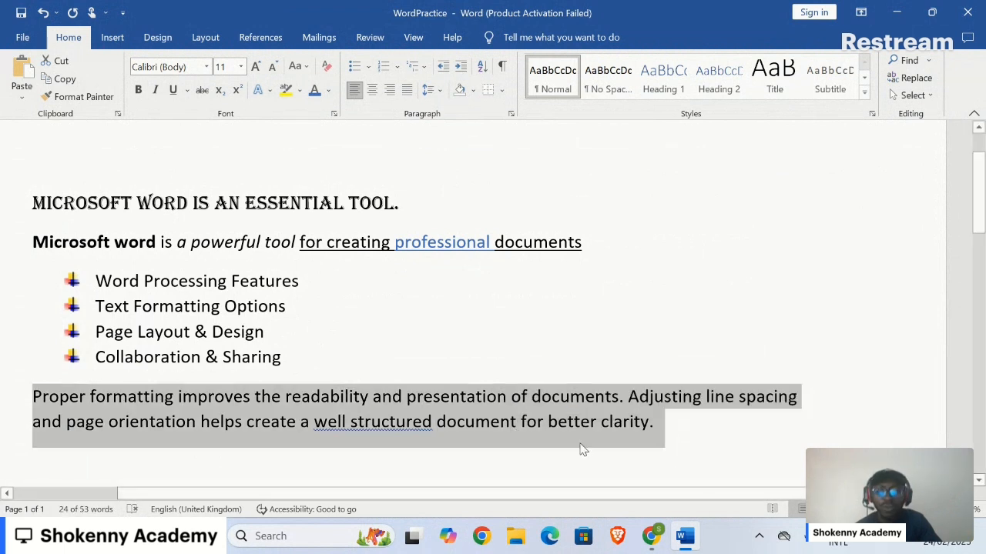
click(551, 427)
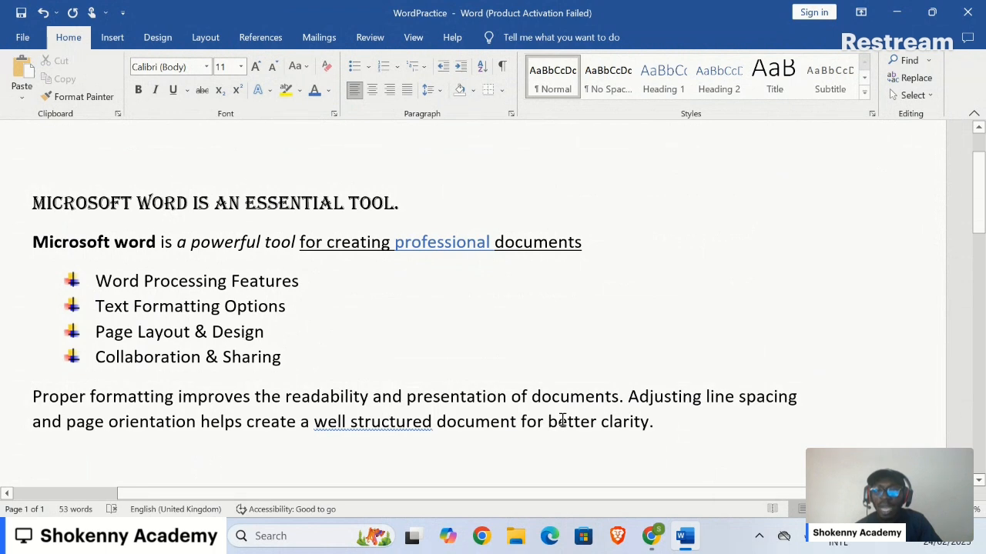
triple_click(562, 421)
click(562, 422)
triple_click(564, 425)
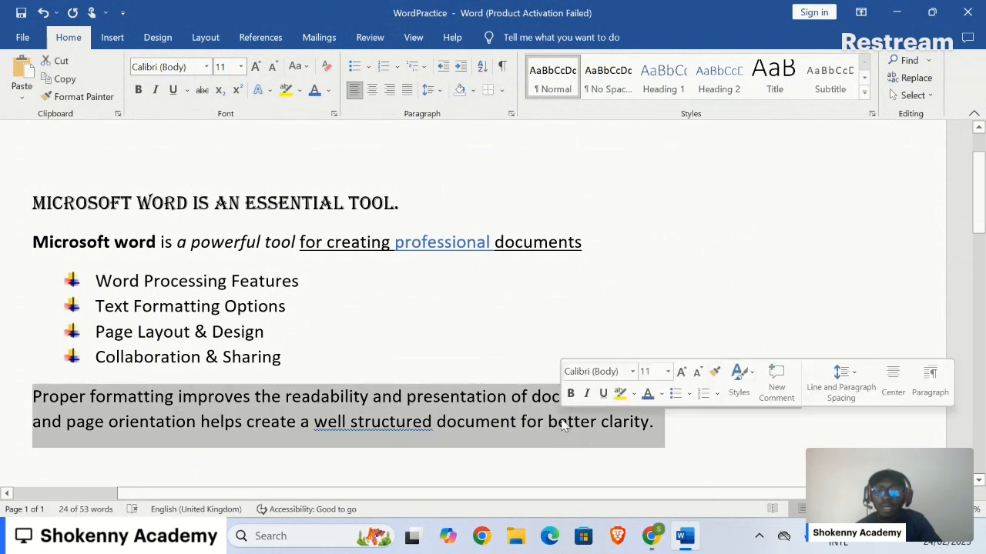
click(853, 509)
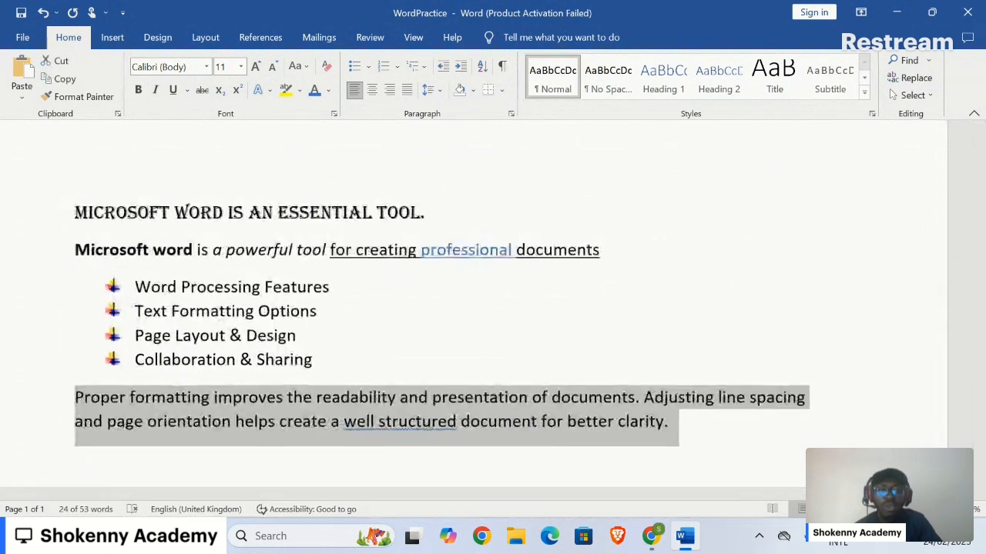
click(853, 509)
click(852, 509)
click(852, 509)
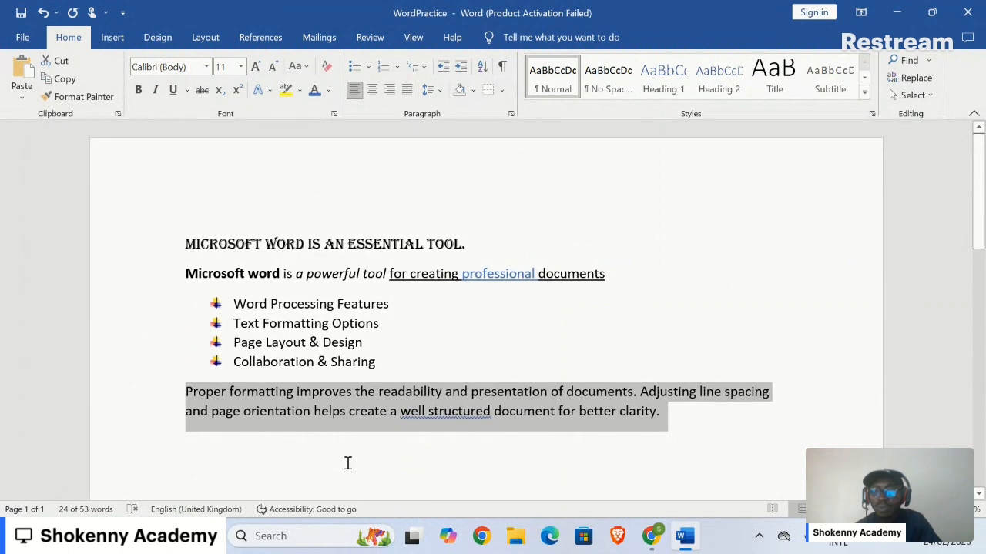
click(311, 473)
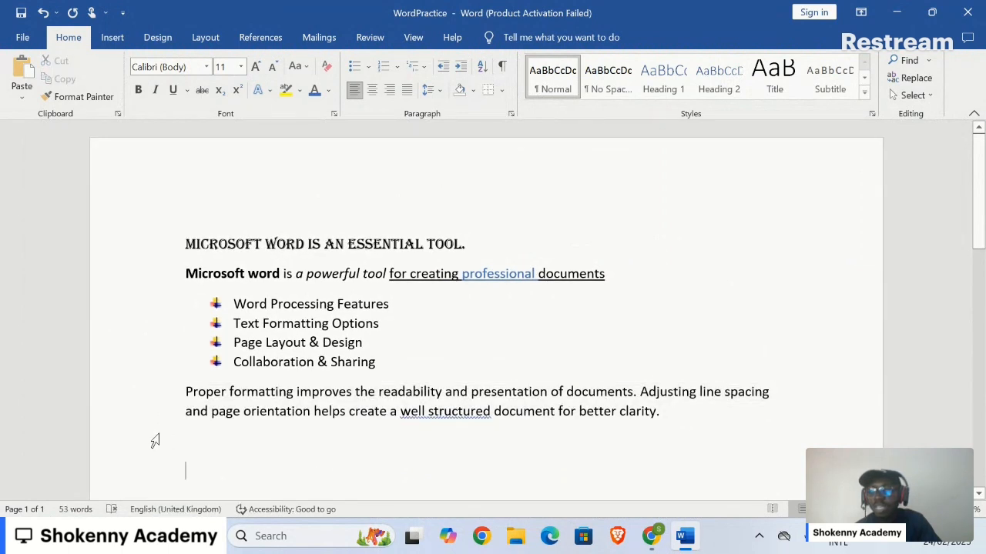
click(90, 402)
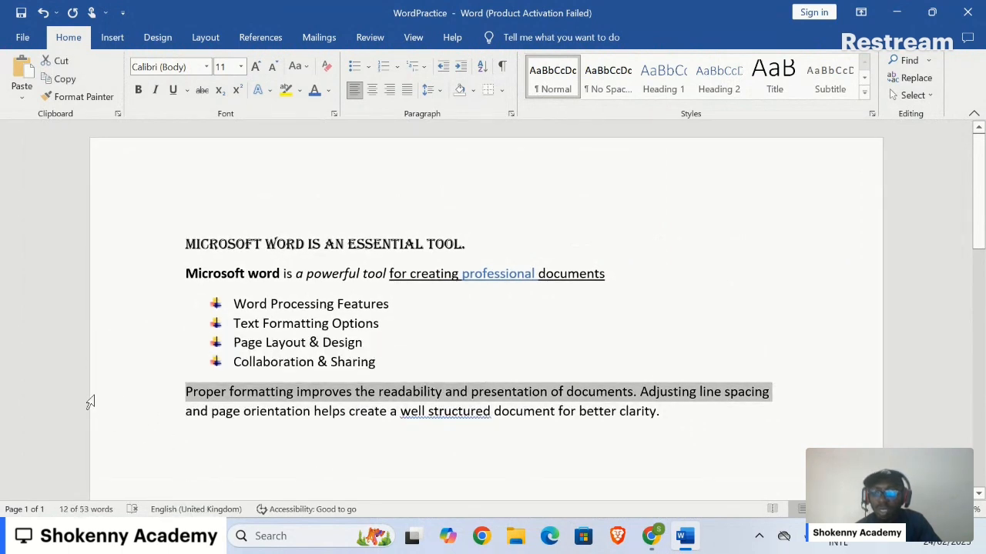
double_click(138, 409)
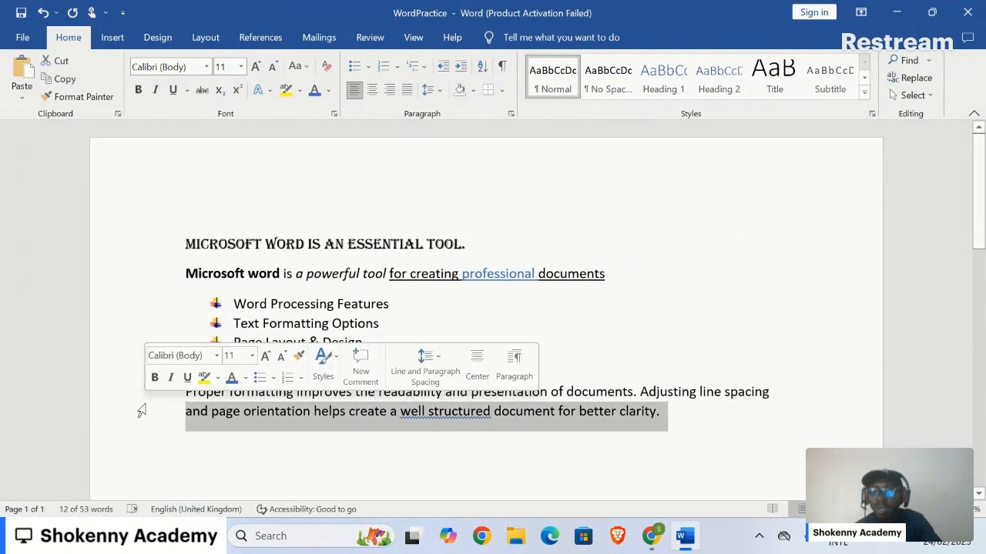
click(191, 401)
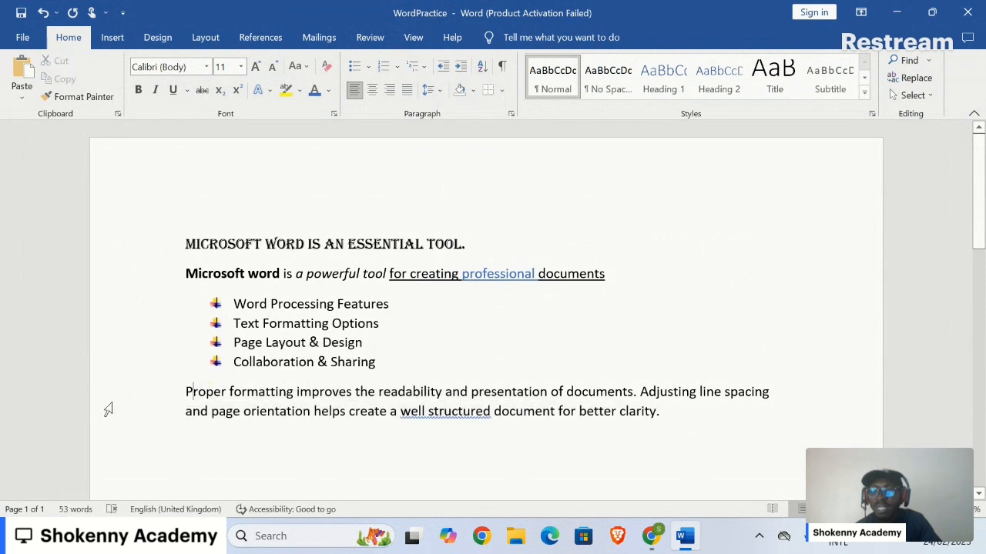
click(53, 402)
double_click(54, 404)
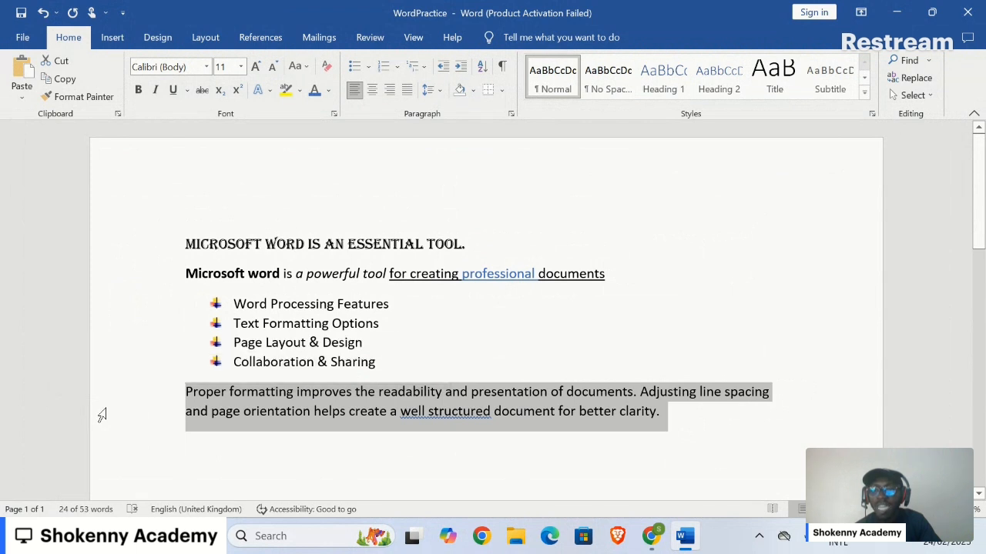
click(101, 416)
click(46, 400)
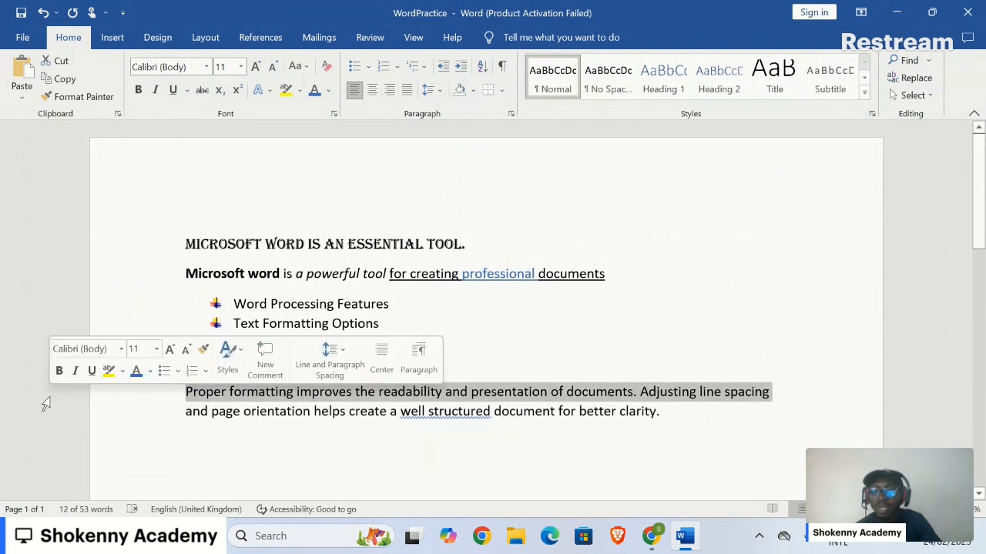
- Select the whole "Proper formatting" paragraph and set its line spacing to 1.5
double_click(46, 404)
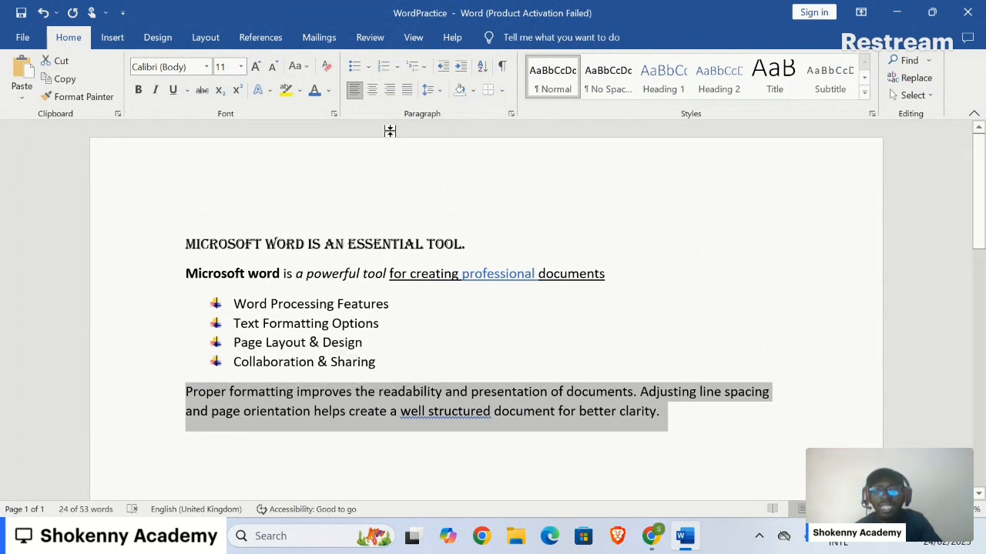
click(439, 95)
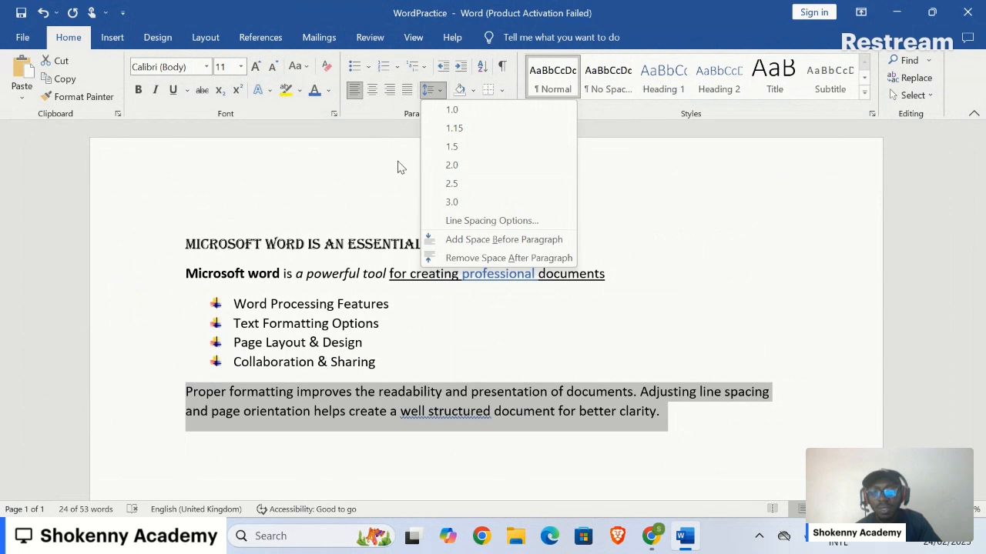
click(453, 153)
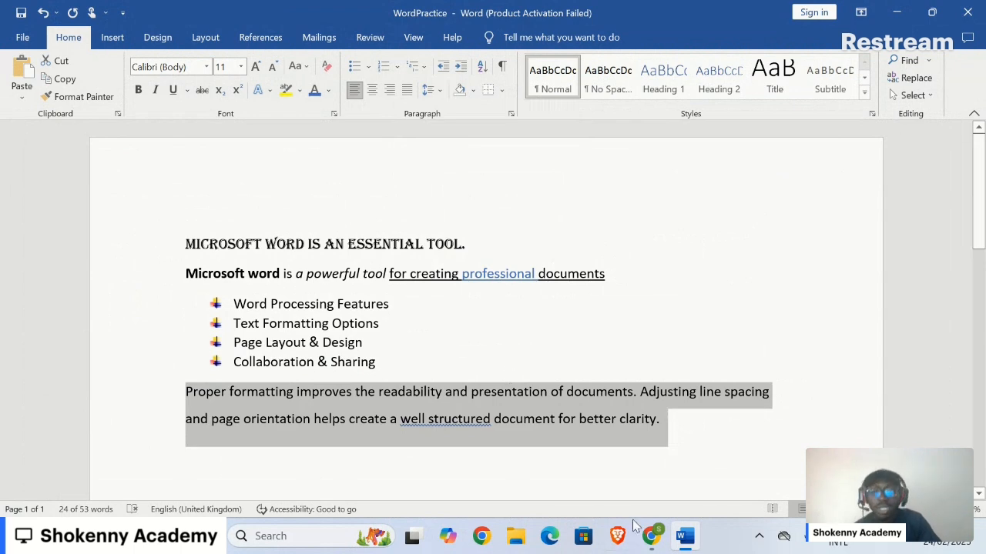
- Check the page orientation instructions in the Google Docs outline, then set the WordPractice page orientation to Landscape in Word
click(690, 538)
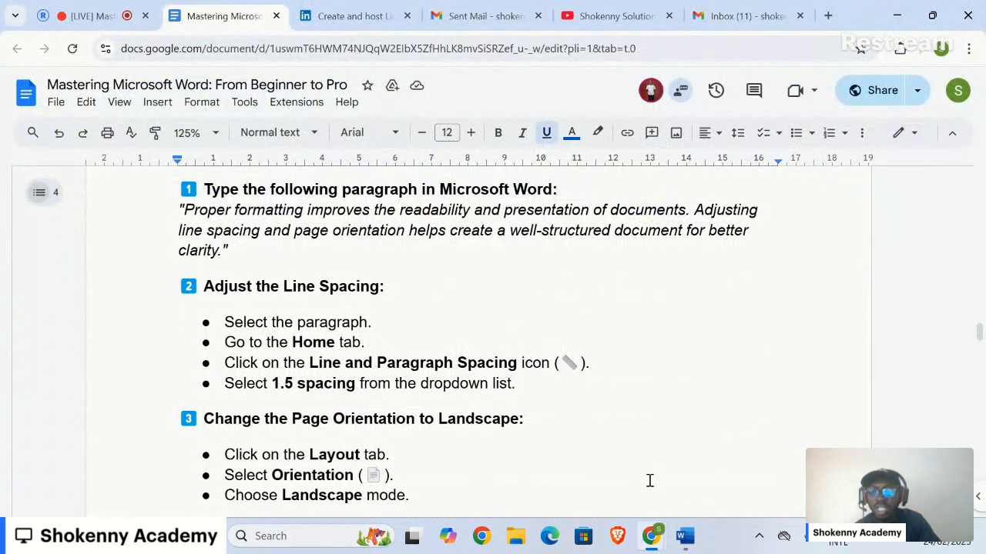
scroll(649, 481, down, 3)
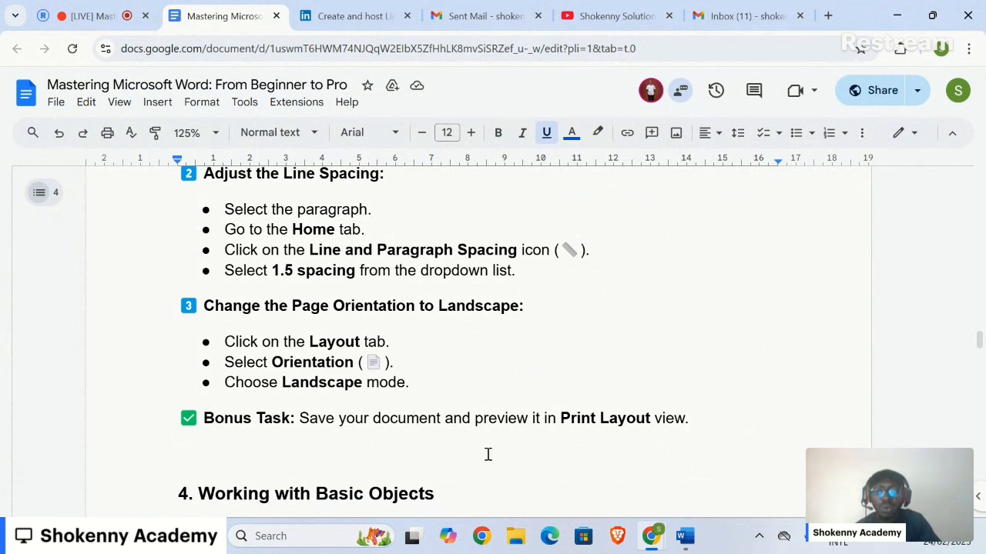
click(684, 541)
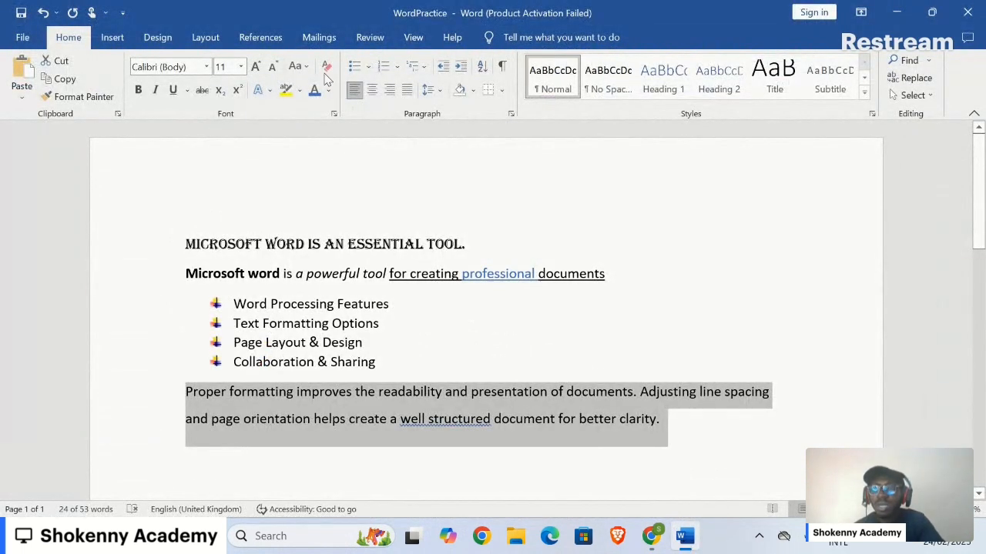
click(199, 39)
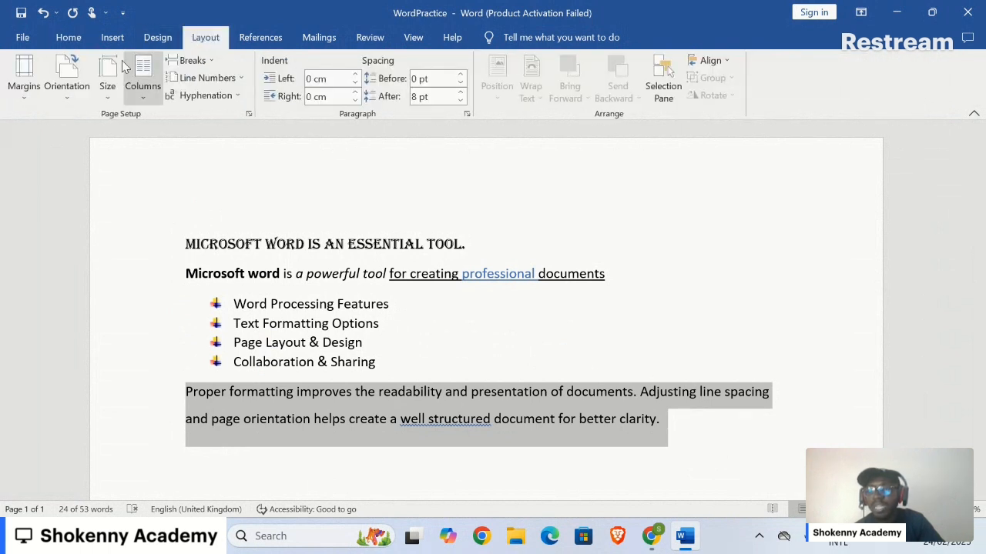
click(70, 77)
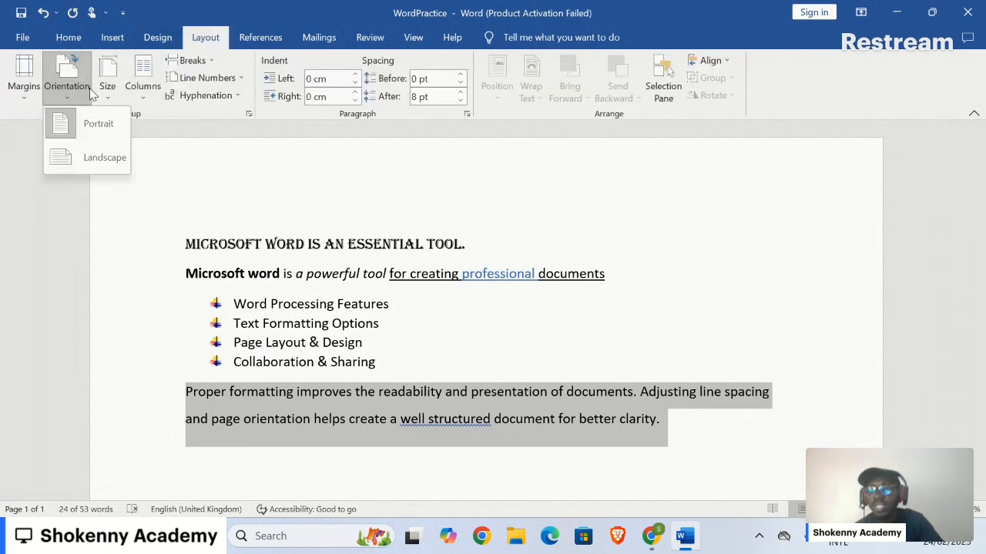
click(103, 157)
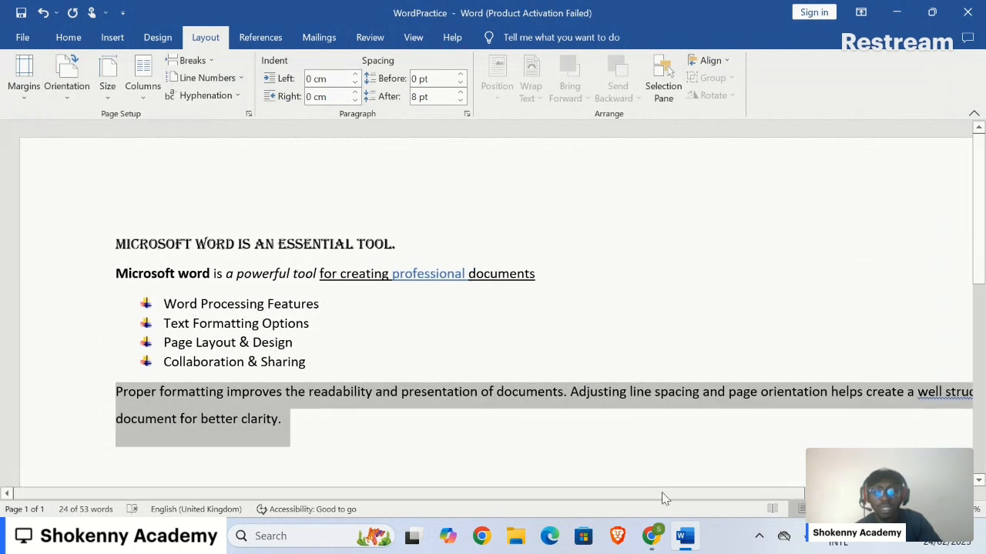
click(851, 509)
click(851, 509)
click(851, 509)
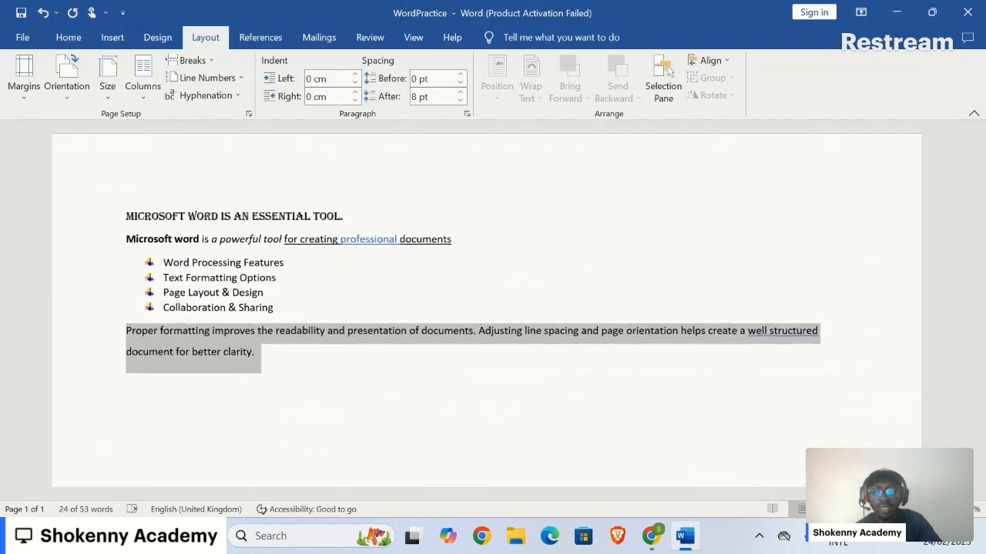
click(852, 509)
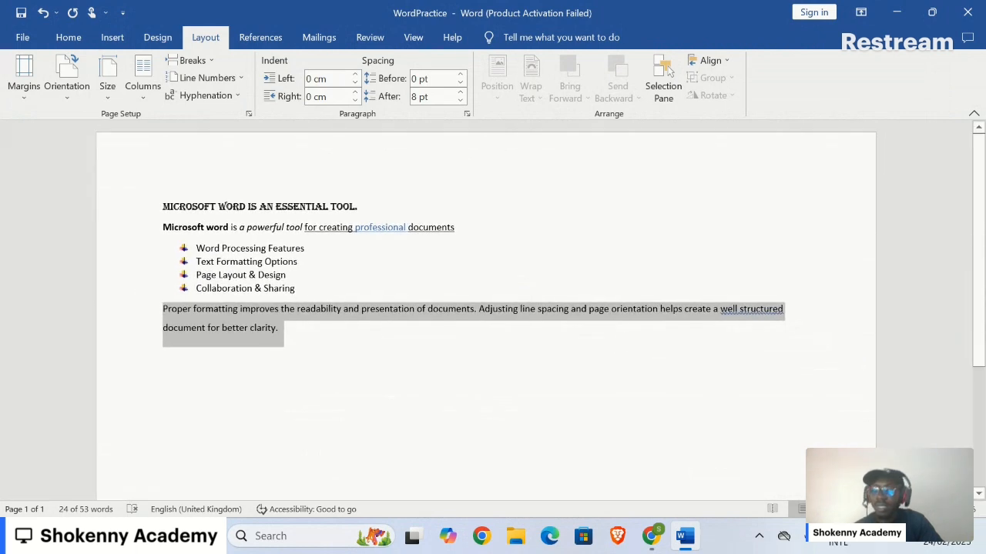
- Undo the landscape orientation change and set the page to Landscape again
key(ctrl+z)
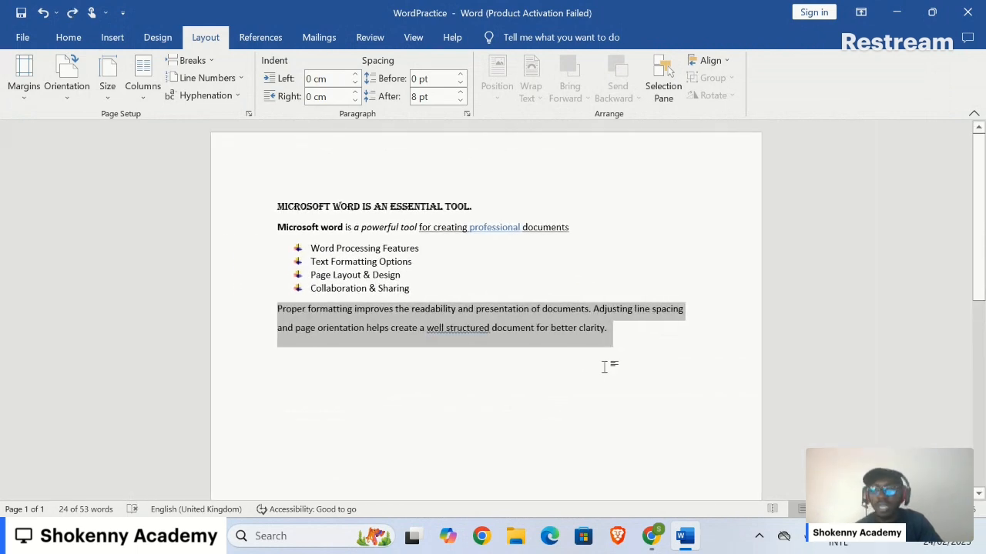
click(68, 97)
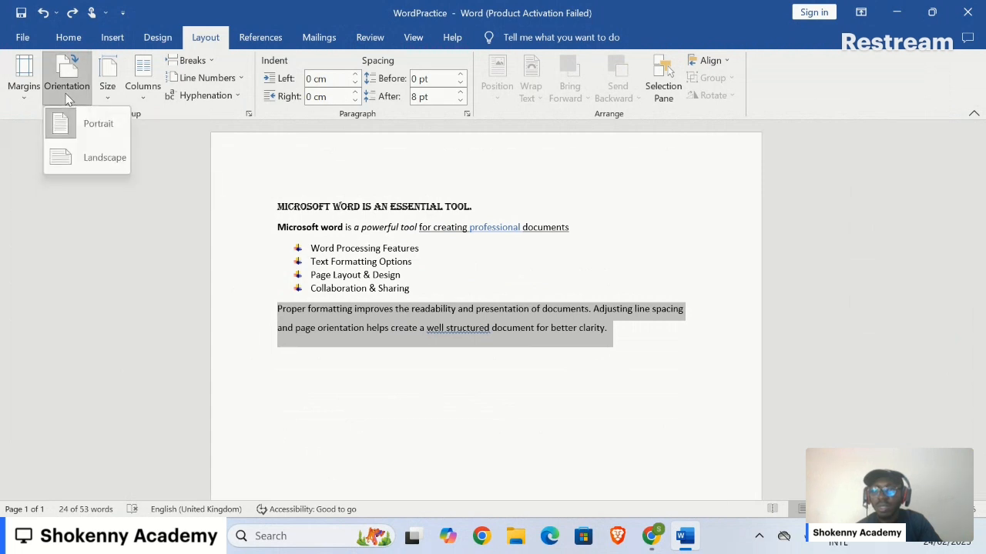
click(100, 159)
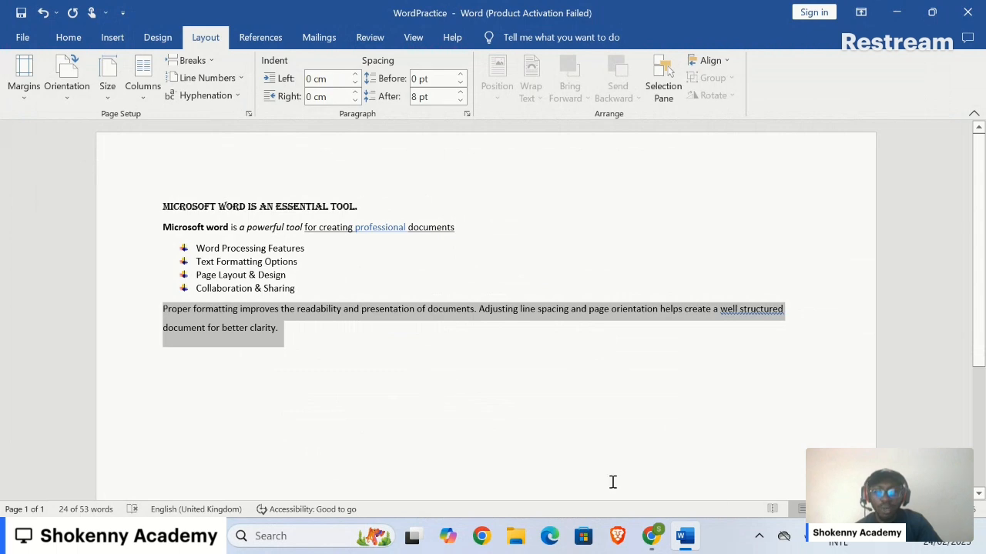
- Read the bonus task in the Google Docs outline, return to Word and view the WordPractice print preview
click(682, 535)
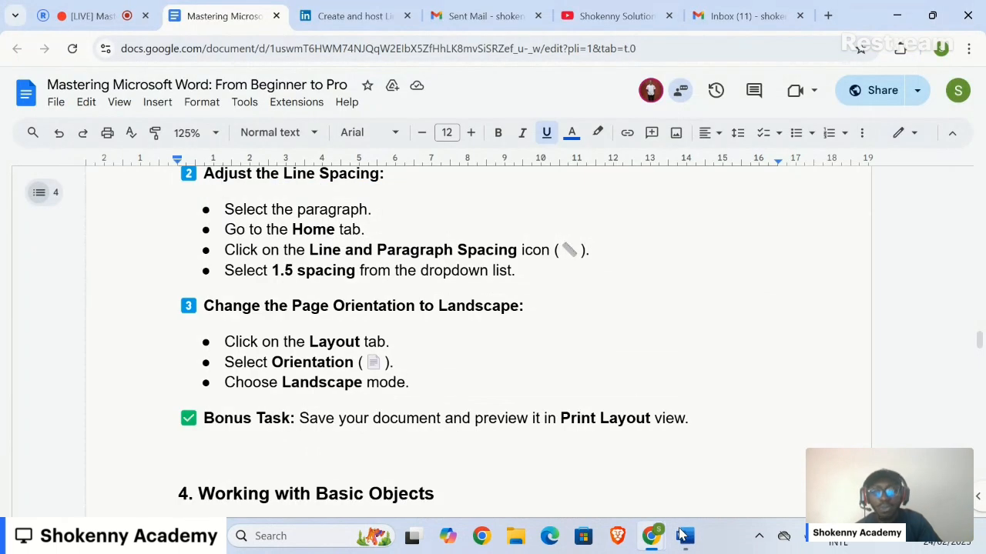
click(684, 537)
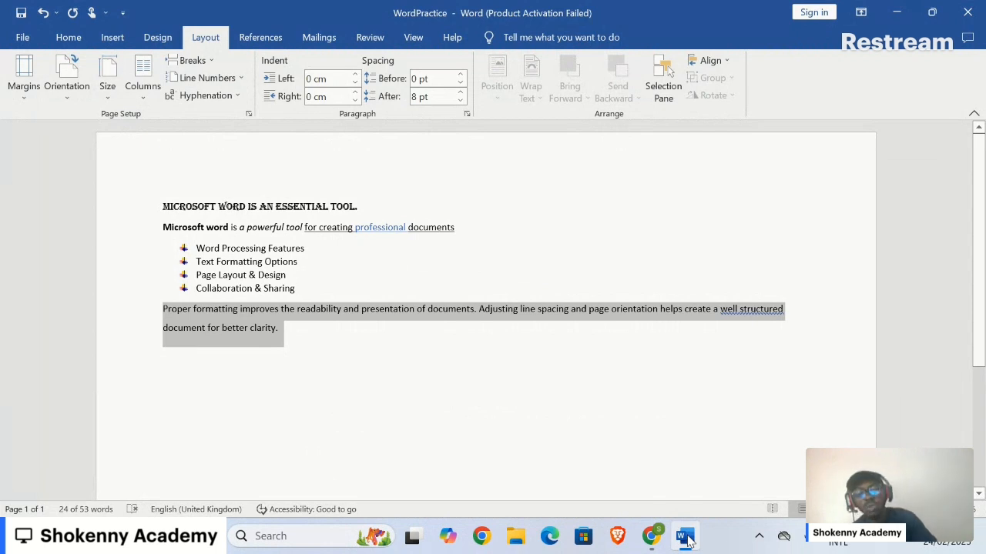
key(ctrl+p)
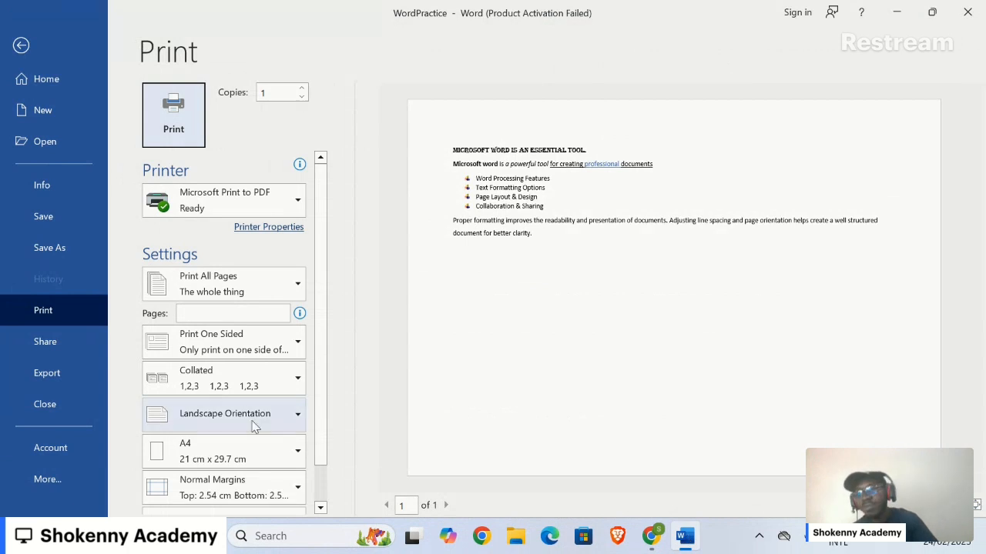
click(13, 48)
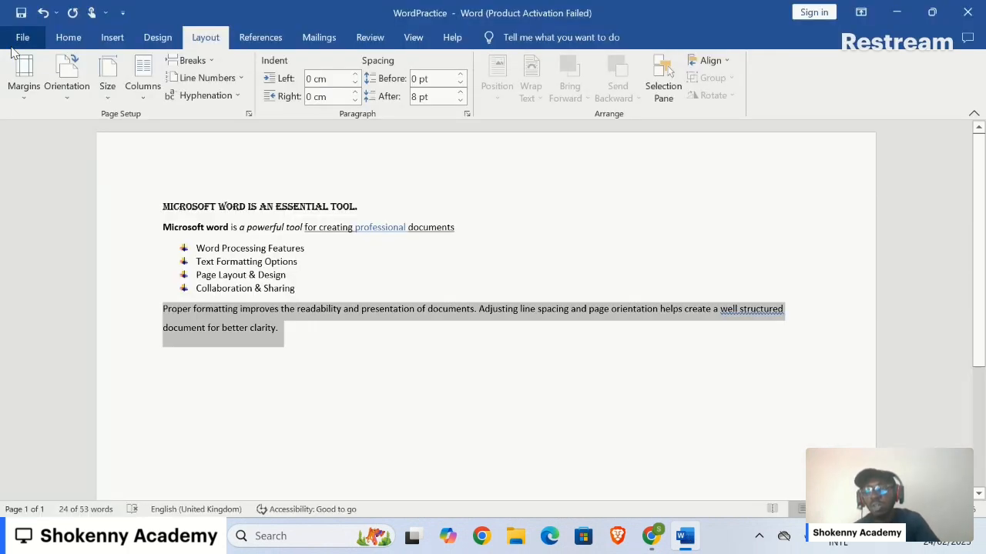
- Reopen the print preview to examine the landscape page, then return to editing the document
click(22, 40)
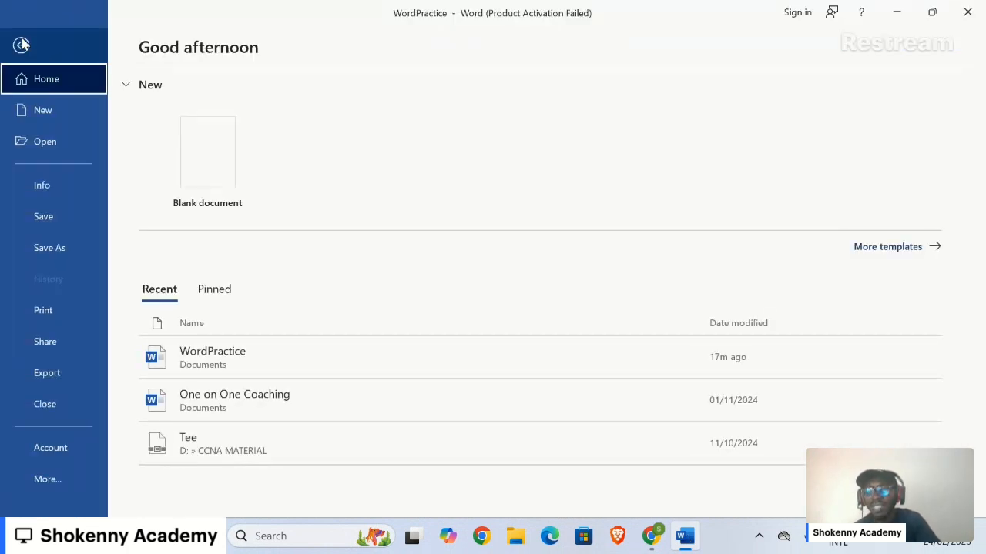
click(48, 312)
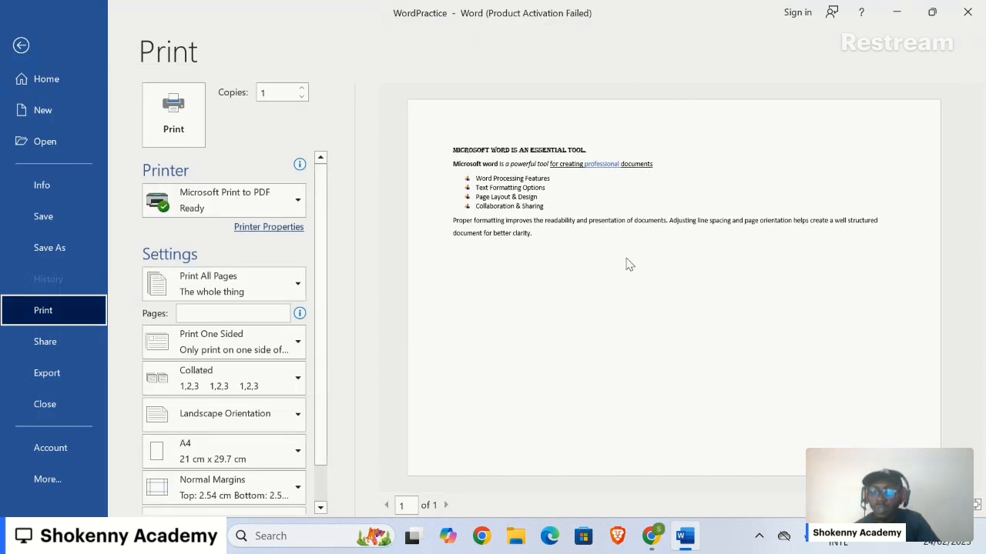
click(21, 45)
click(27, 61)
click(226, 208)
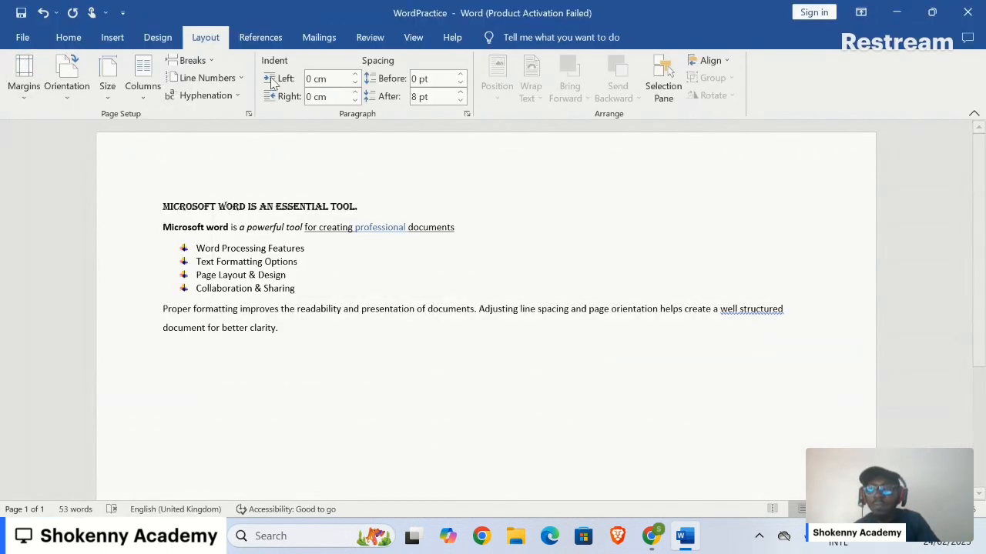
- Try out increasing the "Proper formatting" paragraph's indent by one level and removing it, twice
click(67, 40)
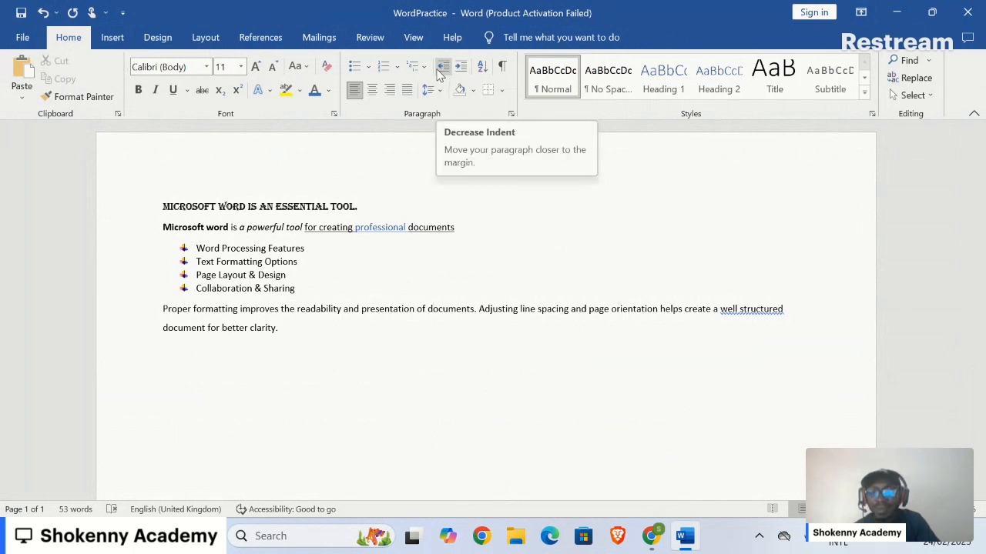
click(460, 68)
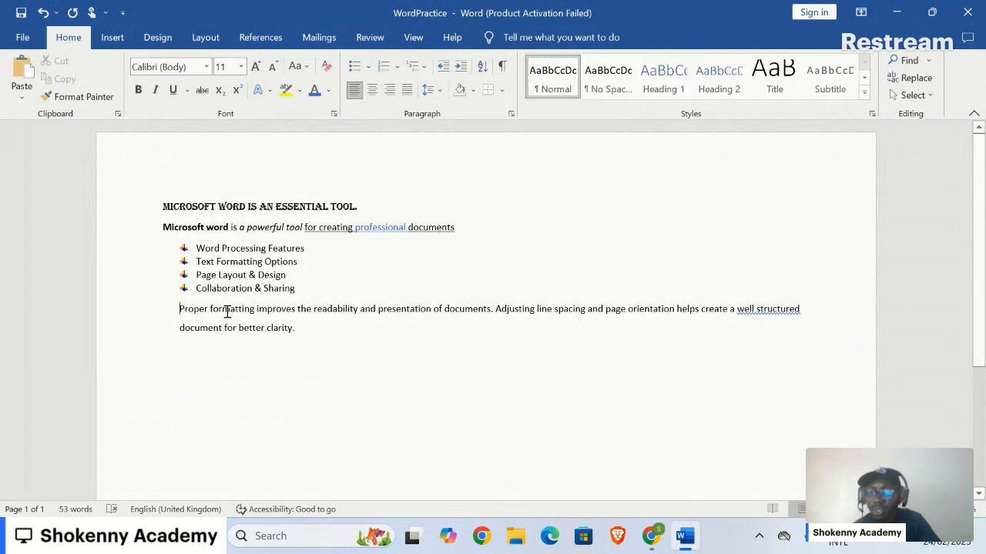
key(BackSpace)
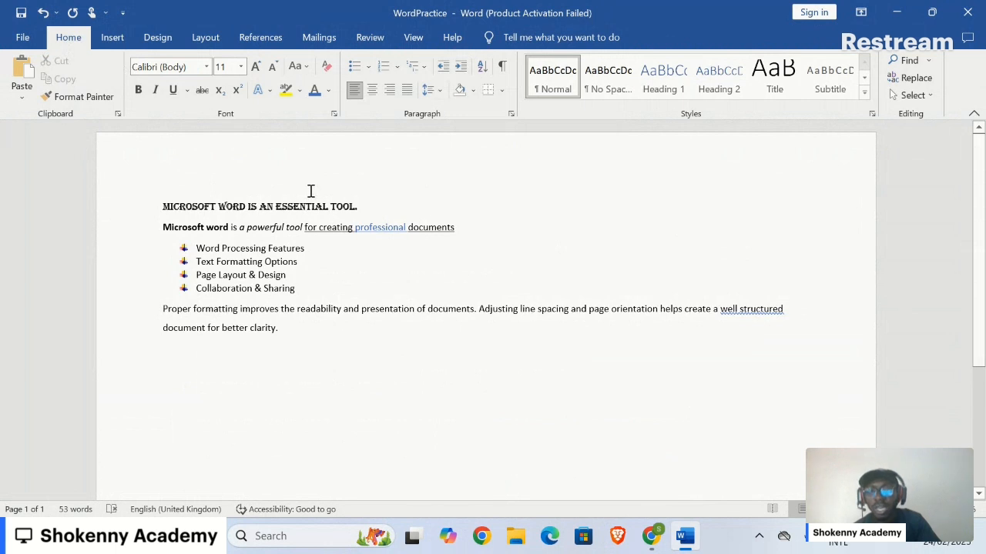
click(460, 68)
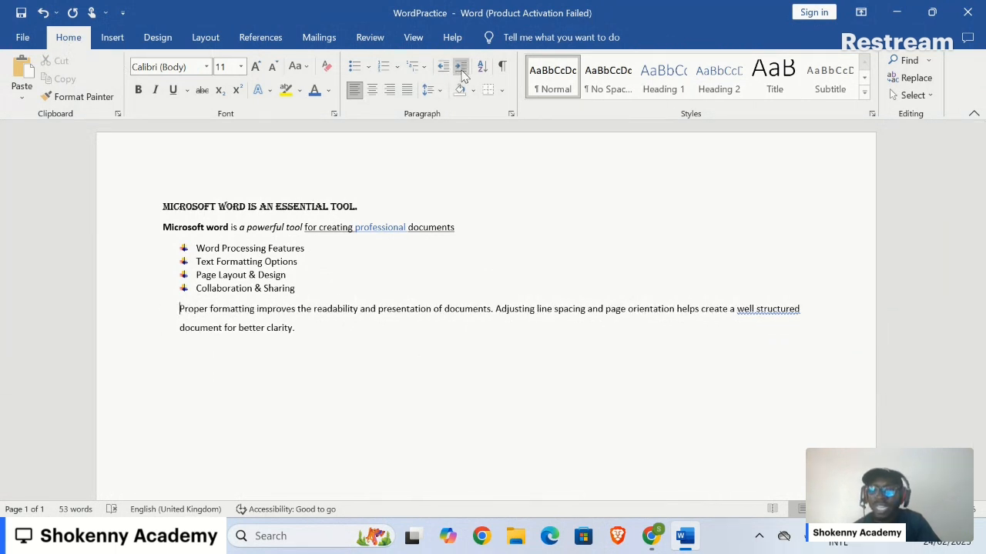
click(442, 68)
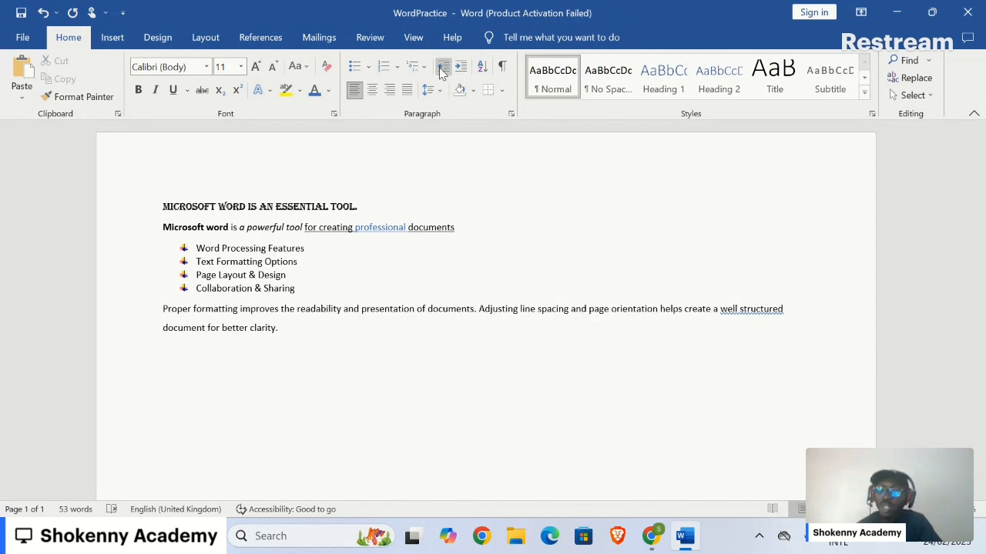
- Indent only the first line of the "Proper formatting" paragraph
key(Tab)
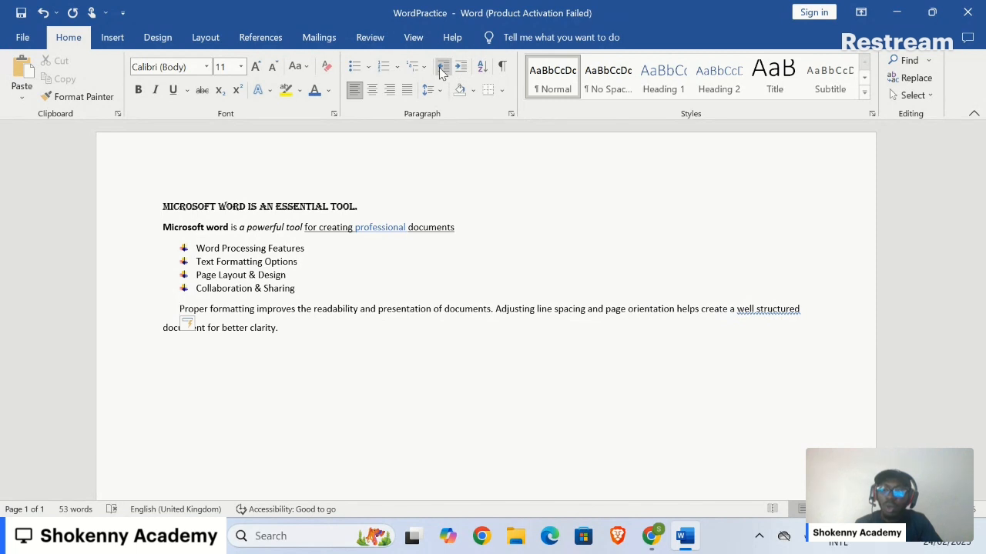
- Remove the first-line indent of the "Proper formatting" paragraph, reapply it once and remove it again
key(BackSpace)
key(Tab)
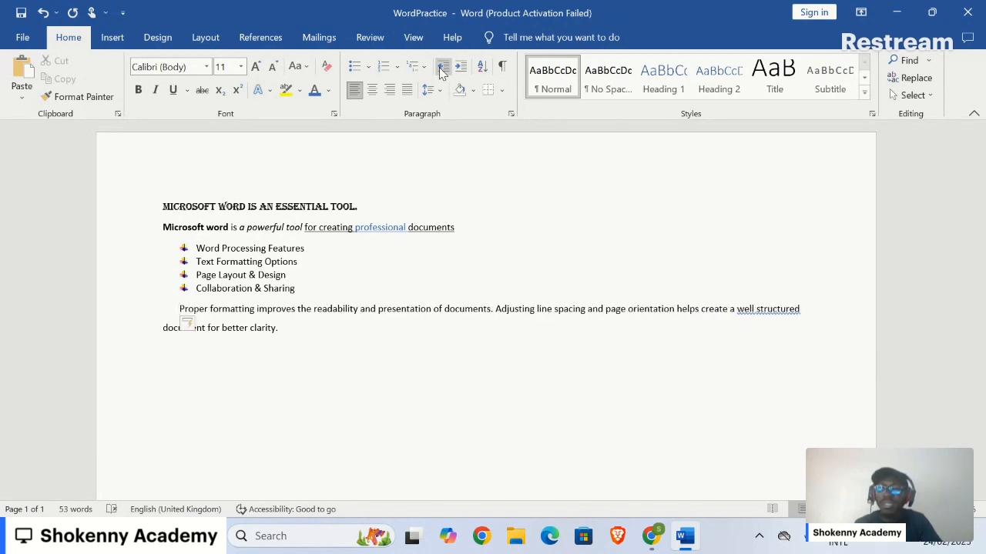
key(BackSpace)
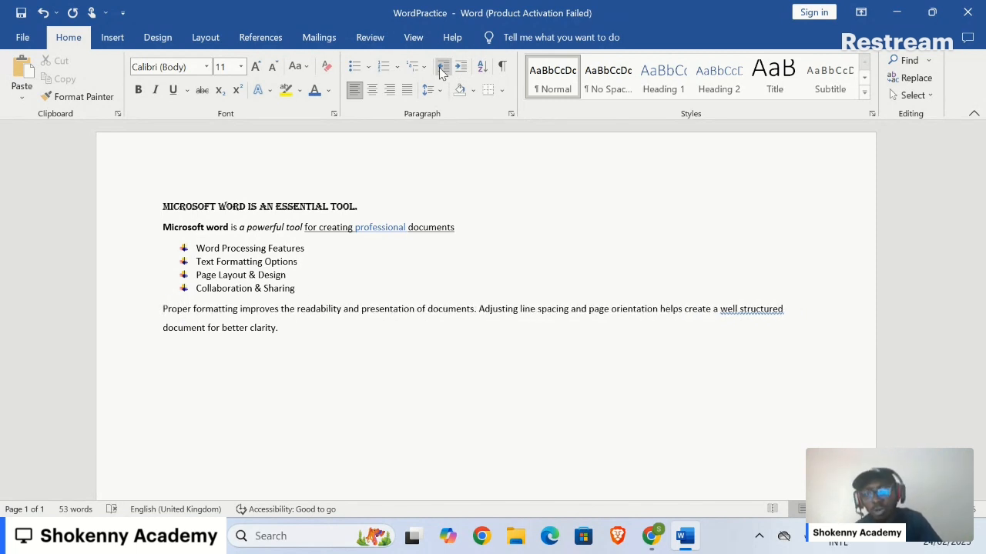
- Try out the Mirrored margins preset on the landscape page, and replace it with the Narrow preset
click(457, 165)
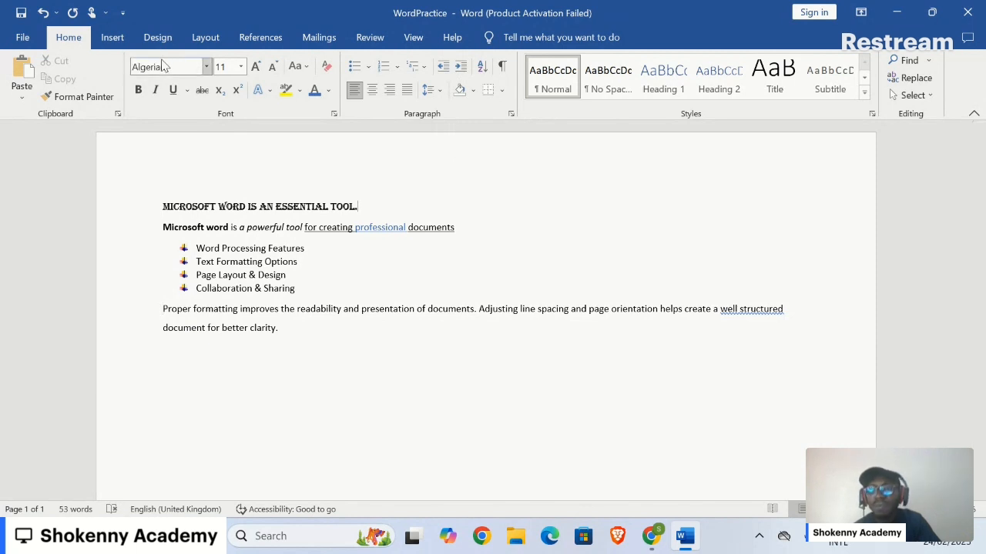
click(203, 38)
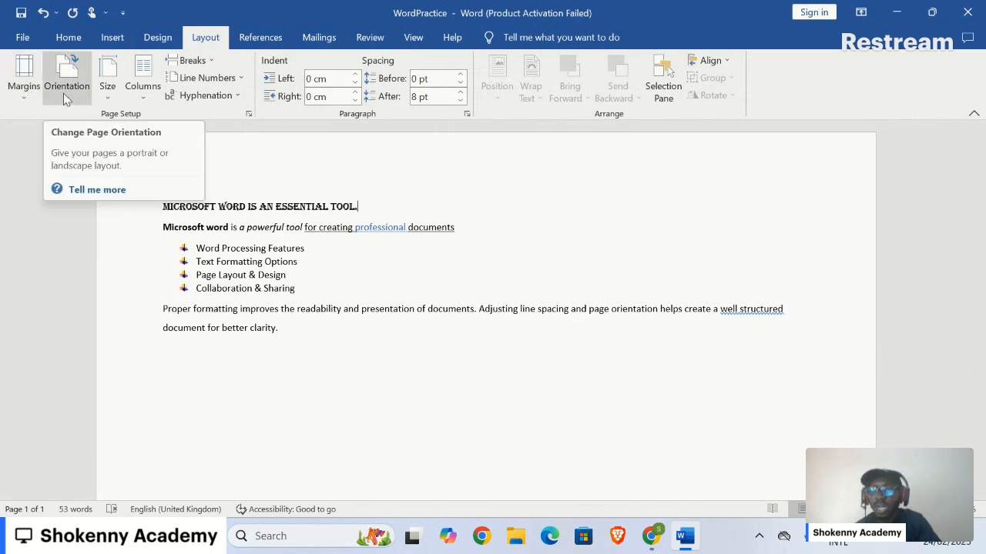
click(28, 94)
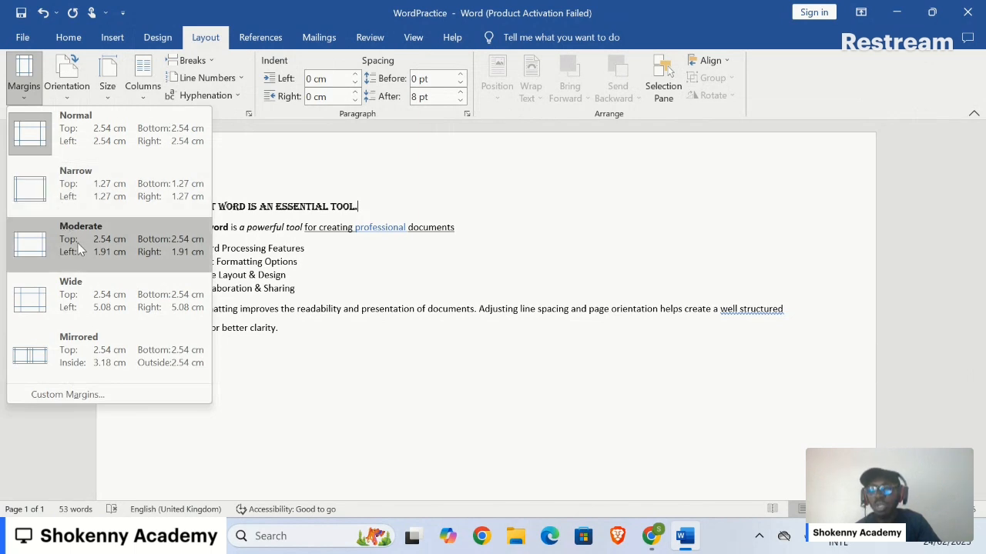
click(111, 346)
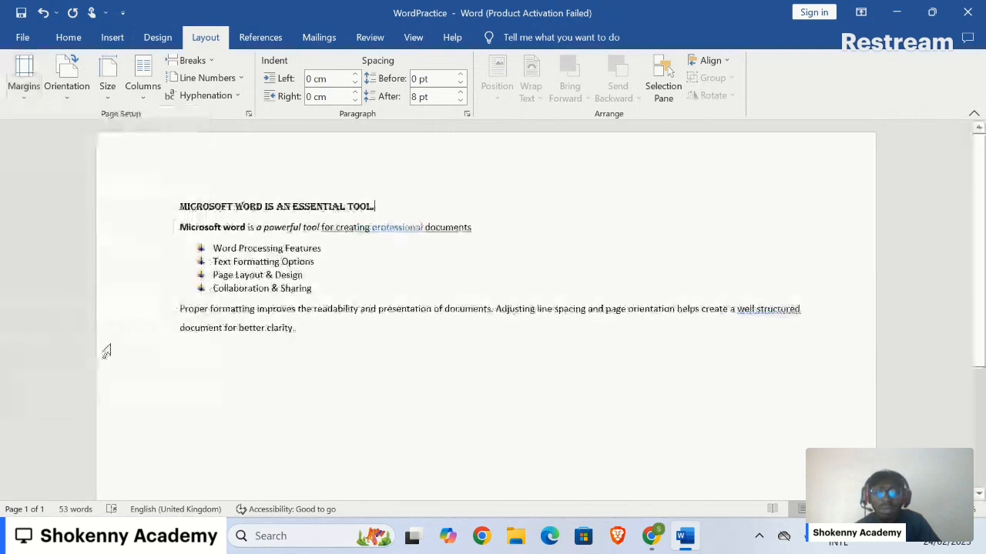
click(24, 87)
click(77, 180)
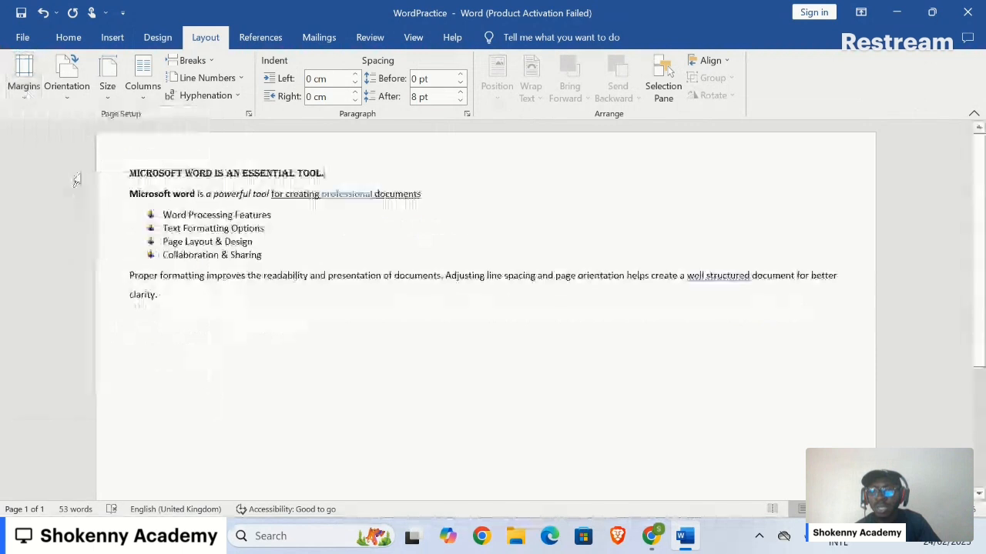